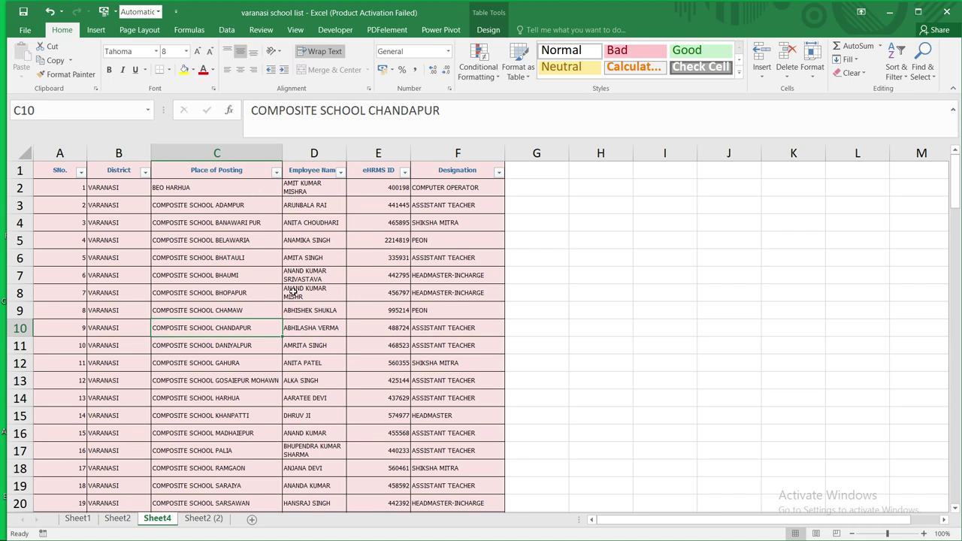
Select and copy the whole staff table in the varanasi school list workbook, then minimize that workbook.
scroll(293, 300, down, 5)
scroll(293, 335, down, 7)
scroll(293, 336, down, 11)
scroll(294, 335, down, 3)
scroll(293, 335, down, 5)
scroll(294, 335, down, 7)
scroll(293, 335, down, 2)
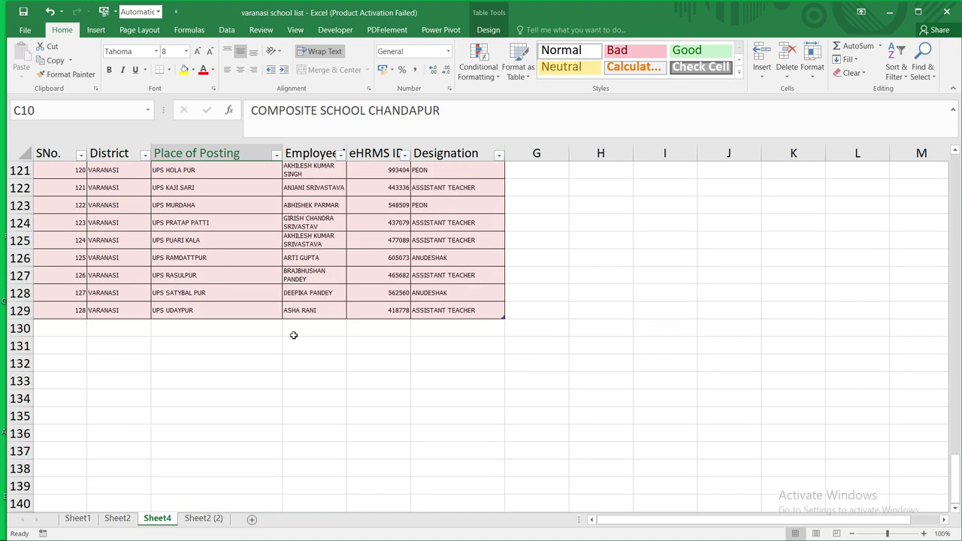
scroll(293, 335, up, 6)
scroll(294, 335, up, 7)
scroll(289, 333, up, 6)
scroll(289, 333, up, 7)
scroll(289, 333, up, 11)
scroll(290, 333, up, 3)
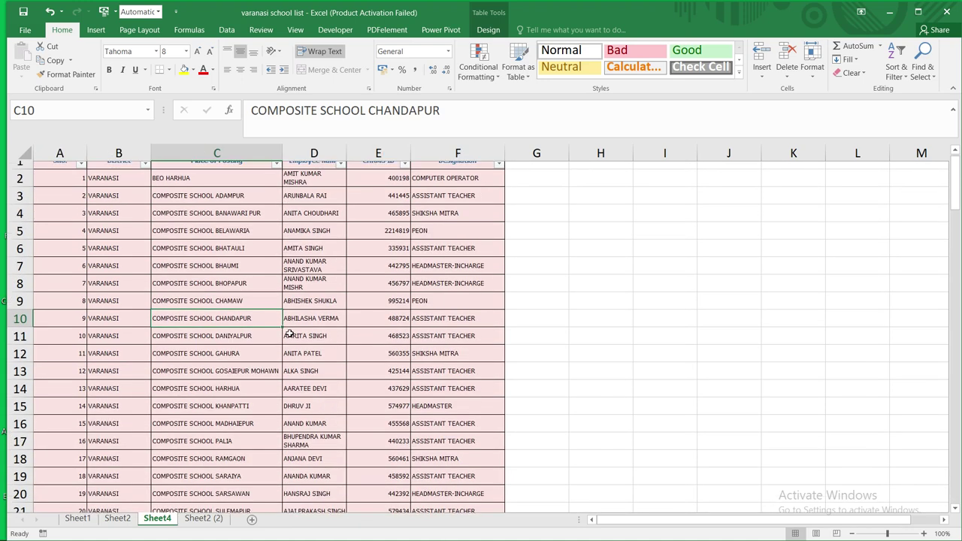
click(259, 239)
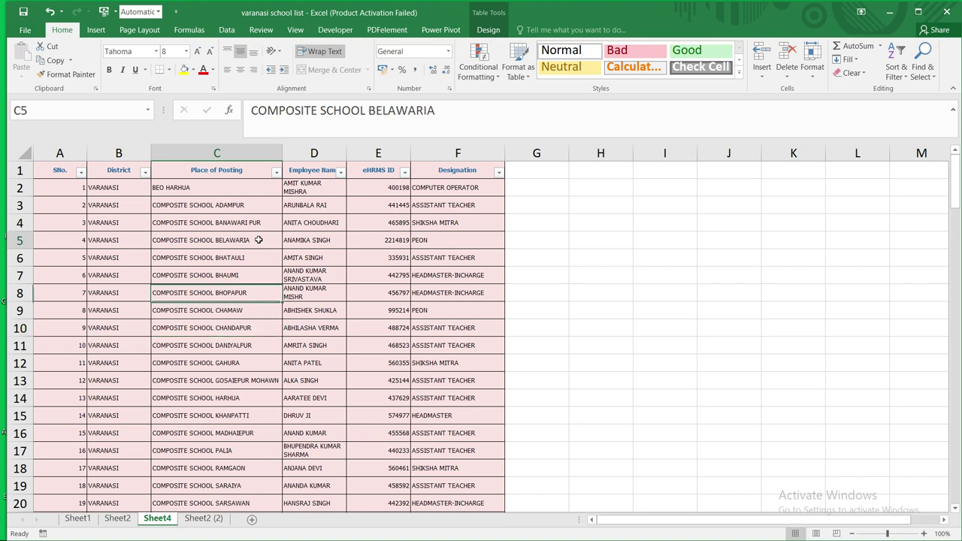
key(ctrl+a)
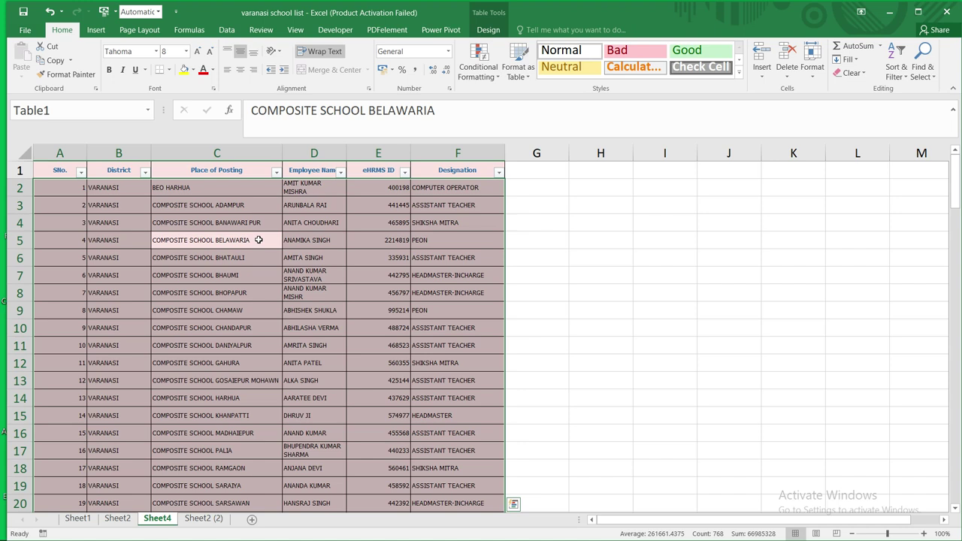
key(ctrl+c)
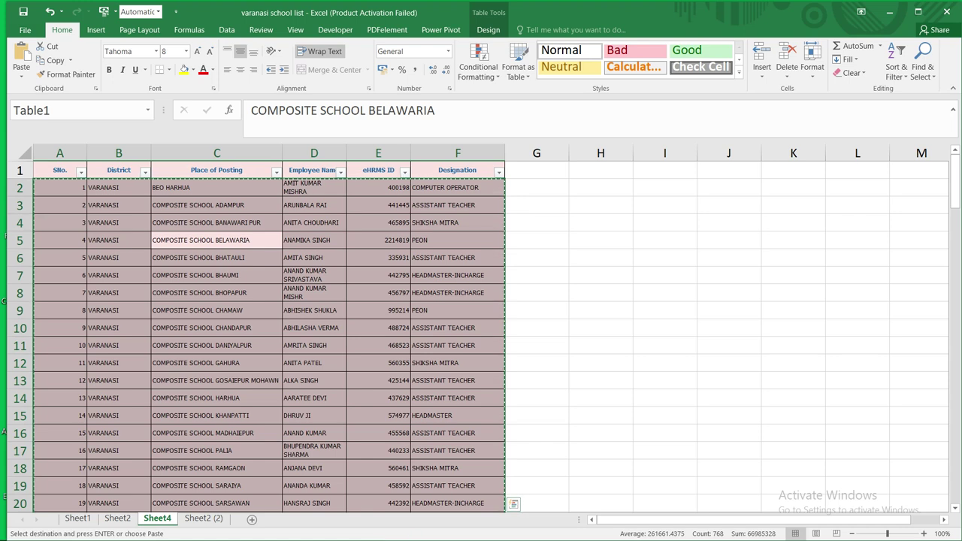
click(891, 14)
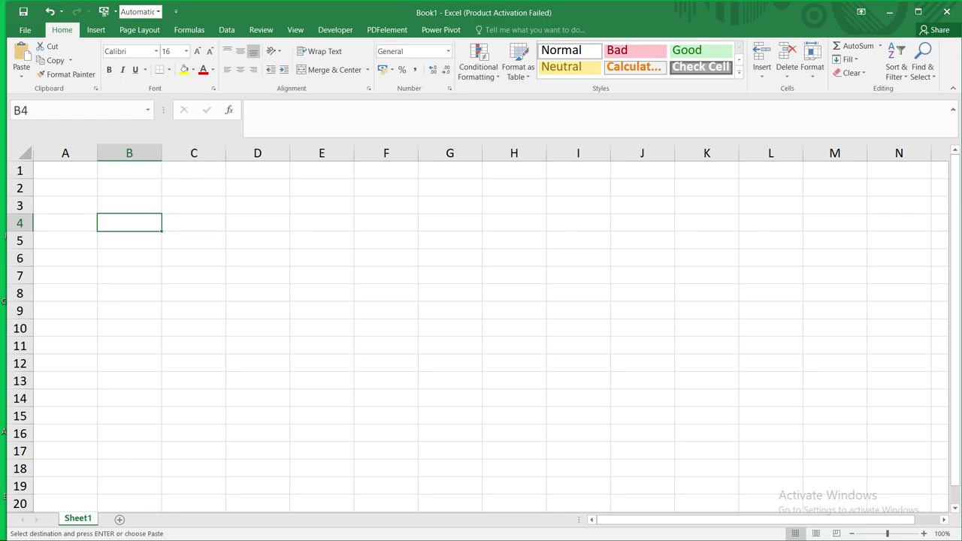
Leave Excel and start a blank Google Sheets spreadsheet from the Google apps menu in a new Chrome tab.
click(890, 12)
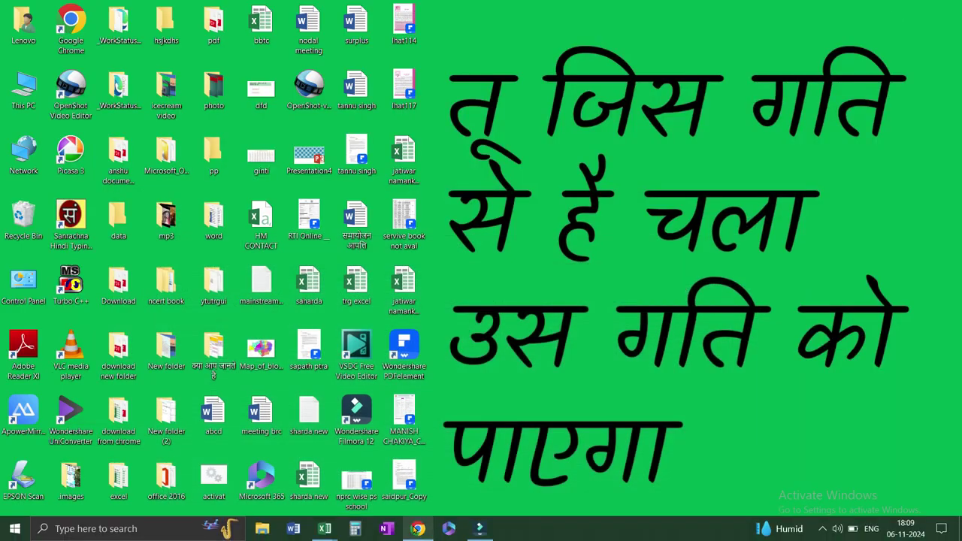
click(418, 529)
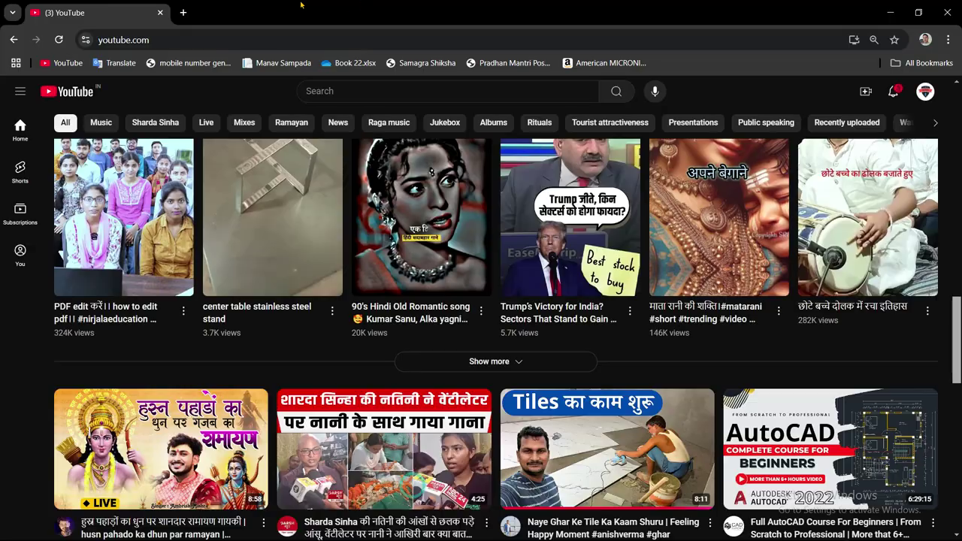
click(183, 13)
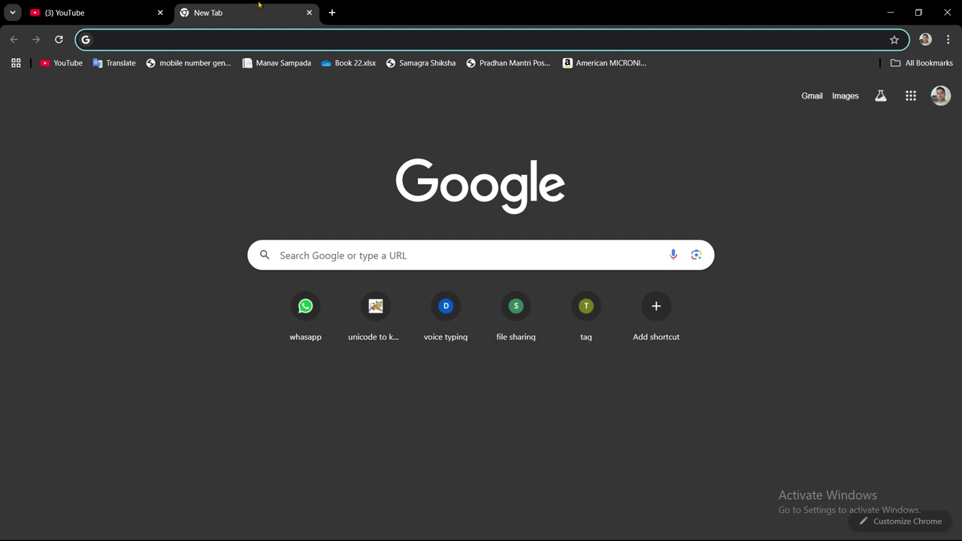
click(910, 95)
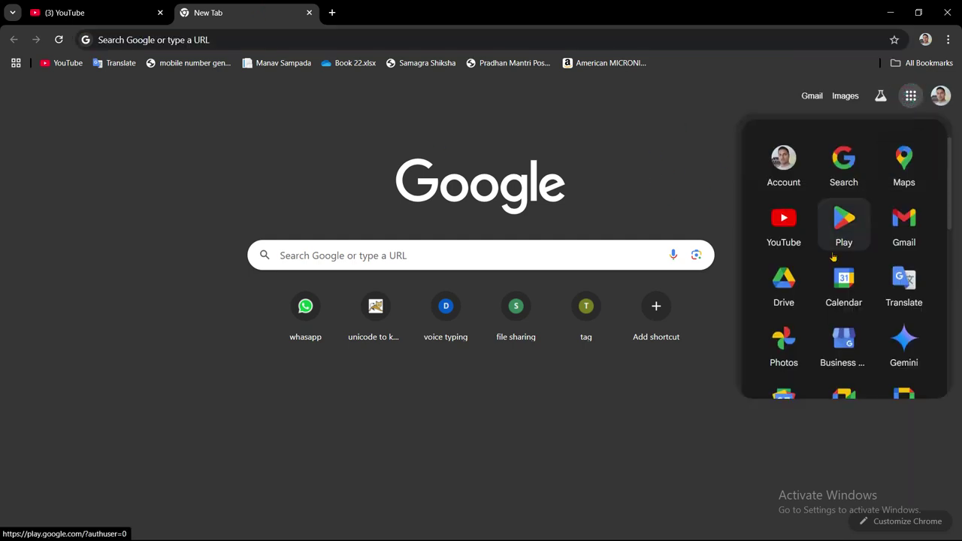
scroll(838, 338, down, 3)
scroll(872, 301, down, 3)
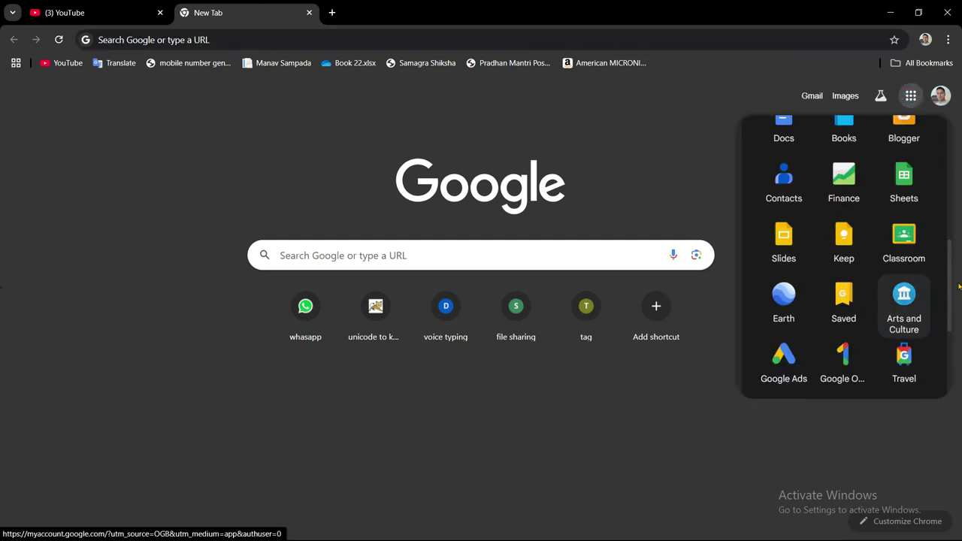
click(917, 191)
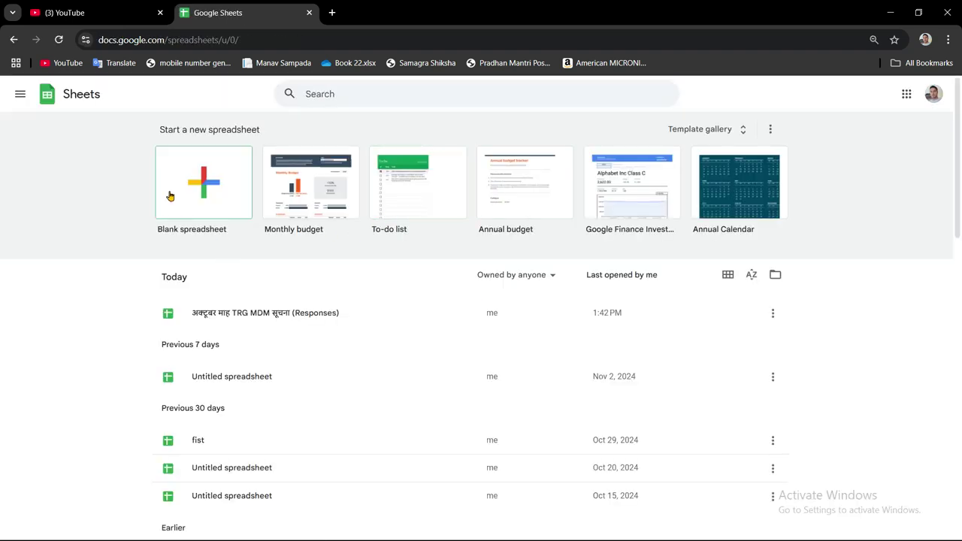
click(189, 181)
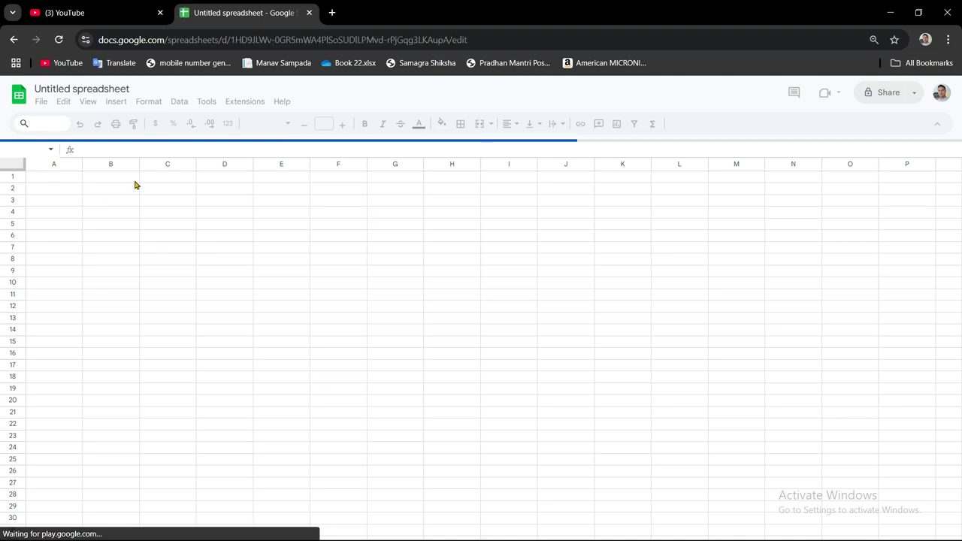
Paste the staff table starting at A2 and widen columns F, C, E and D.
click(65, 188)
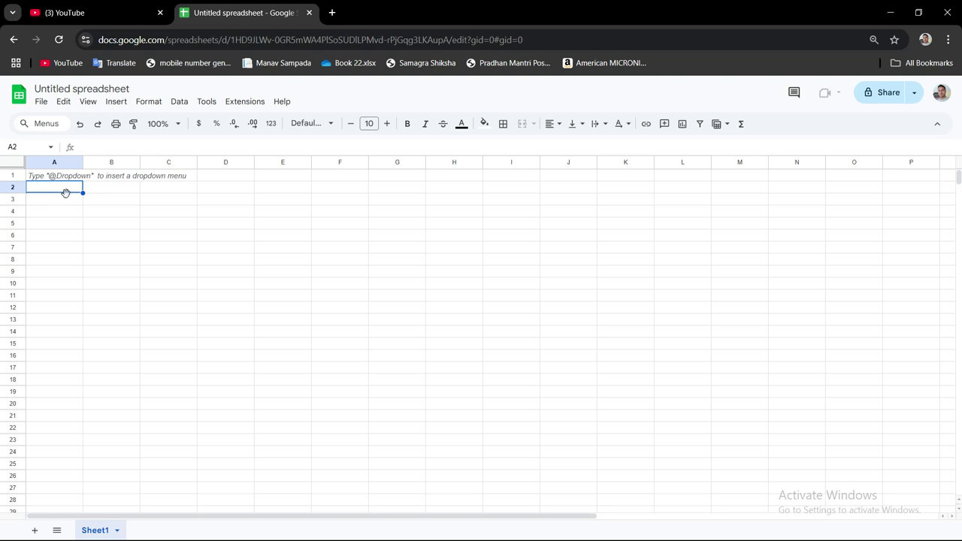
key(ctrl+v)
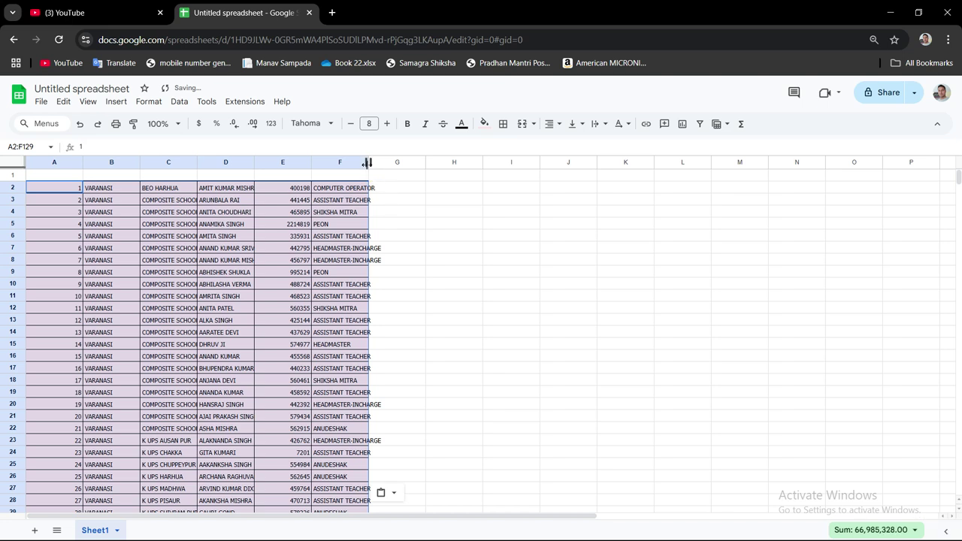
drag(368, 161, 420, 162)
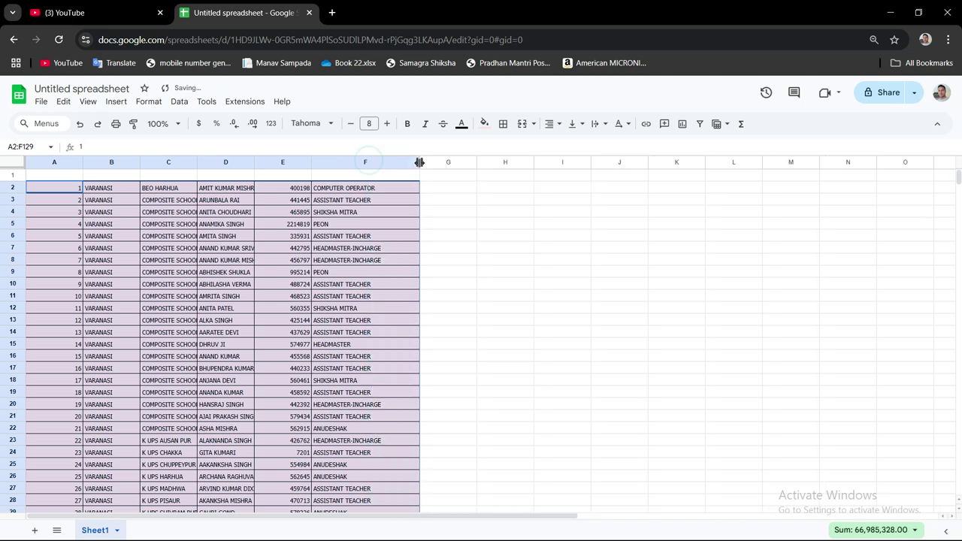
drag(197, 161, 251, 162)
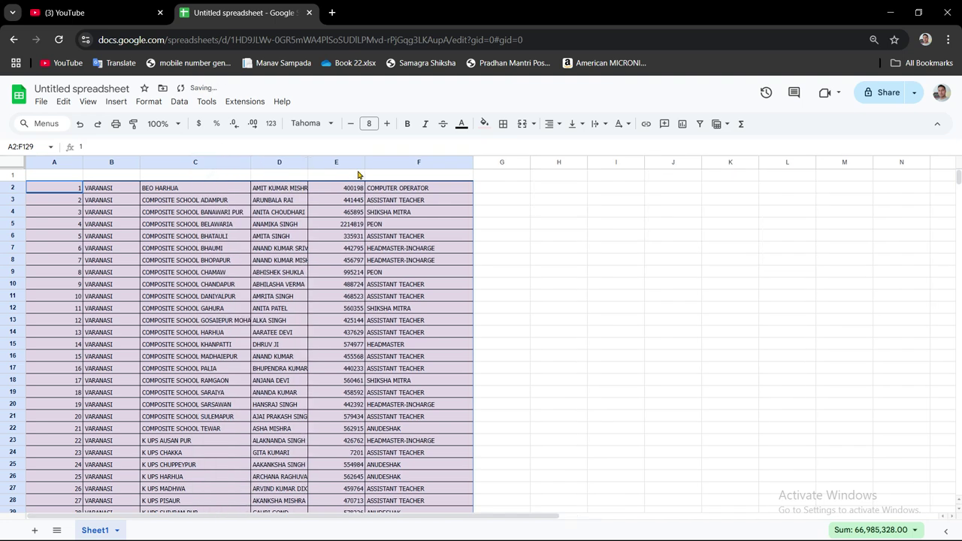
drag(365, 162, 406, 162)
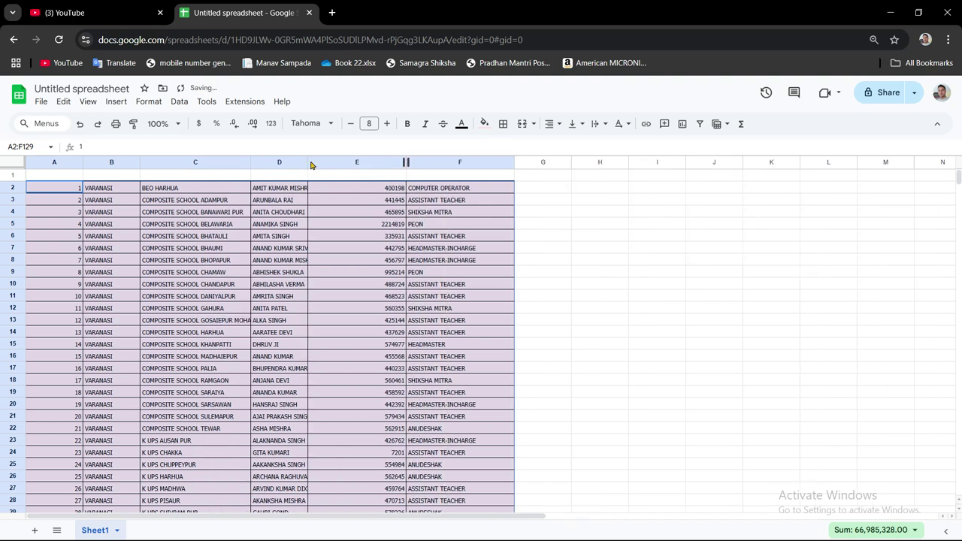
drag(308, 162, 373, 162)
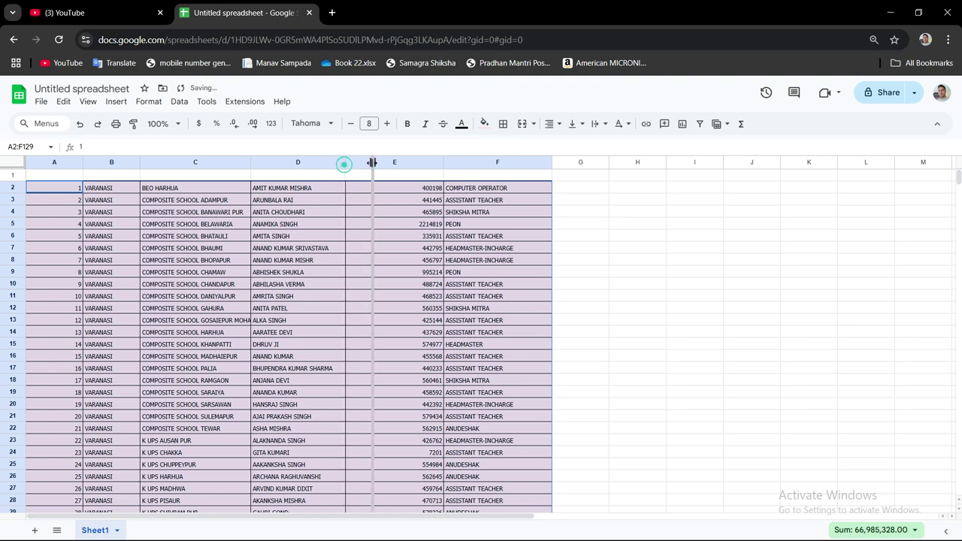
Insert one blank column left of column D and another left of column F, then widen column I.
right_click(311, 163)
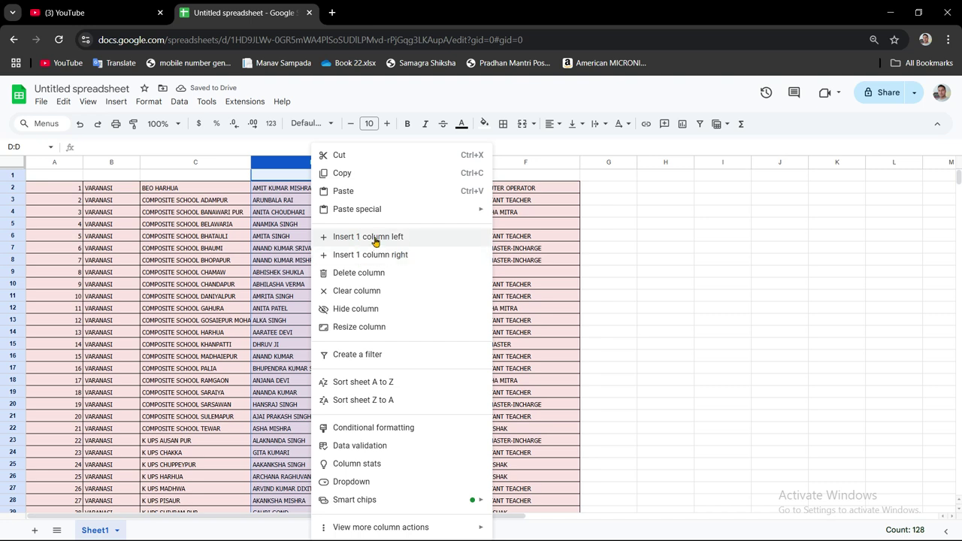
click(381, 238)
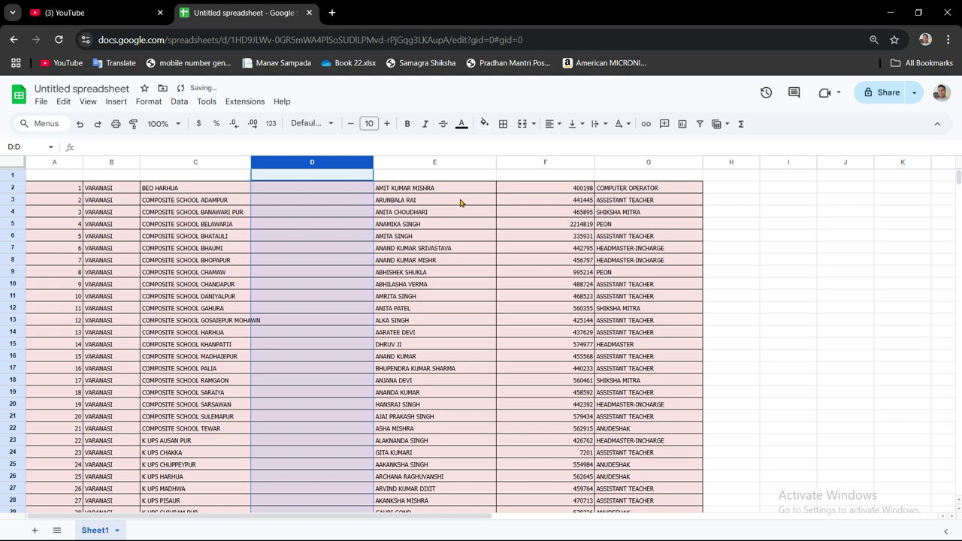
click(555, 160)
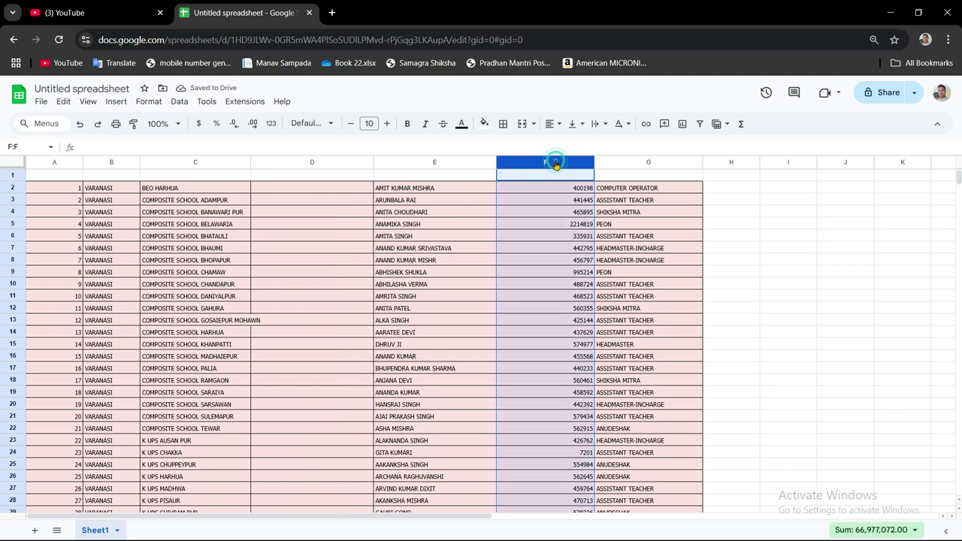
right_click(555, 159)
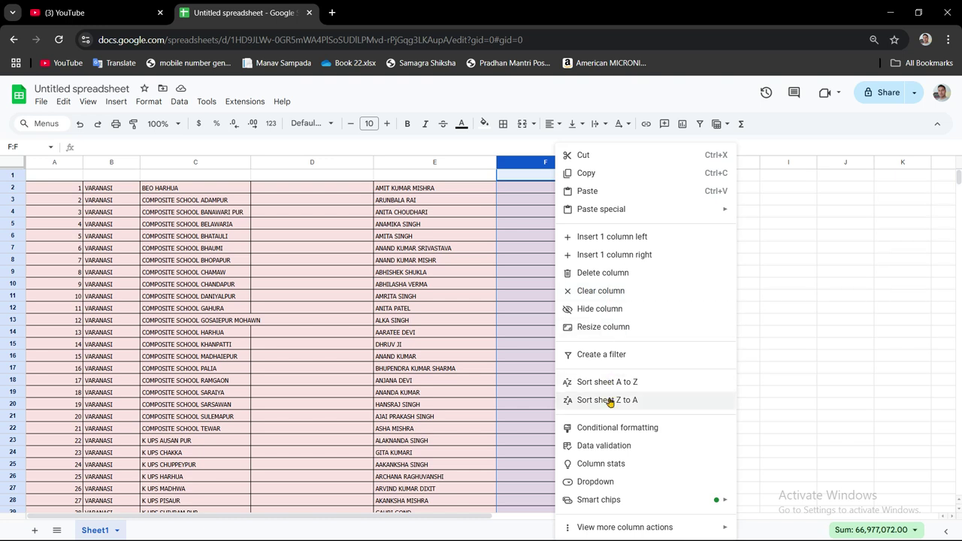
click(606, 239)
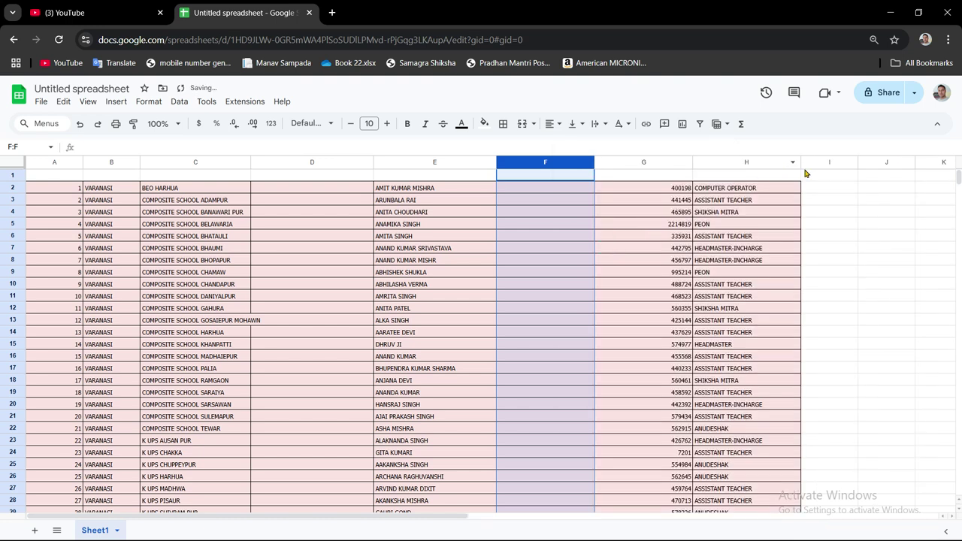
drag(859, 163, 919, 163)
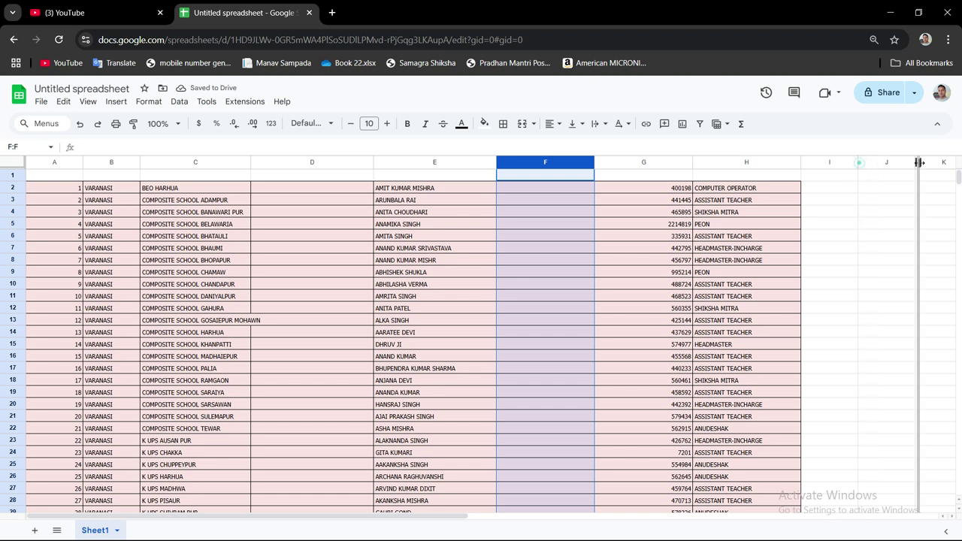
click(851, 187)
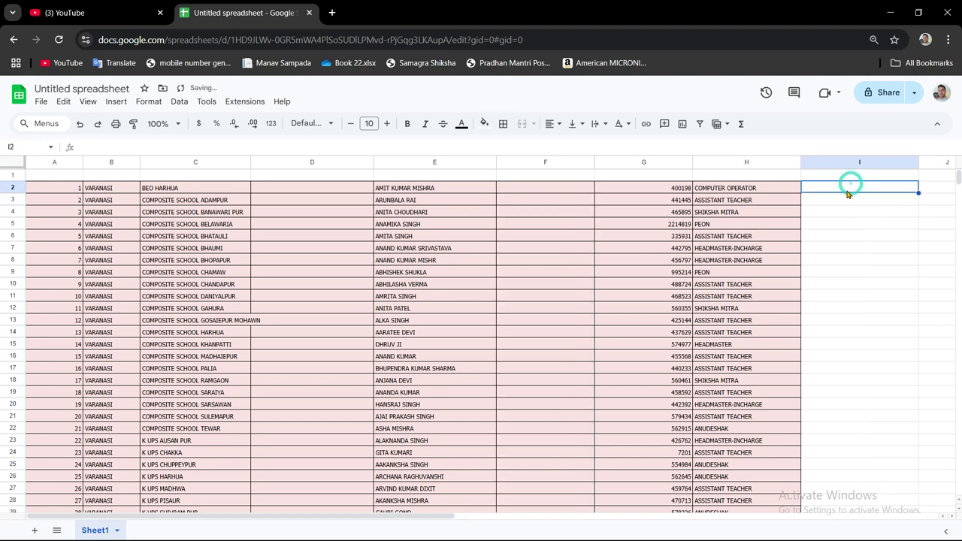
Enter =GOOGLETRANSLATE(C2,"en","hi") in D2 to show the first school name in Hindi.
click(307, 195)
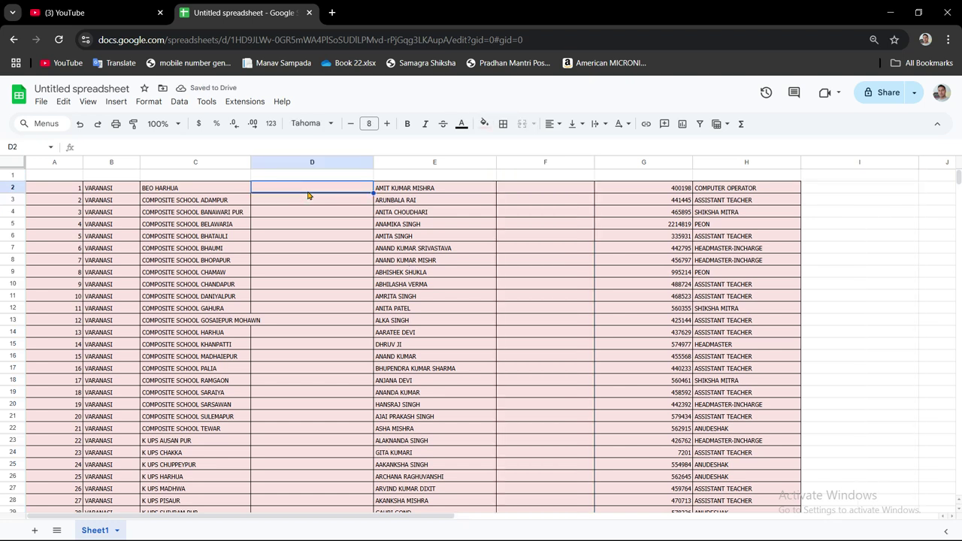
text(=)
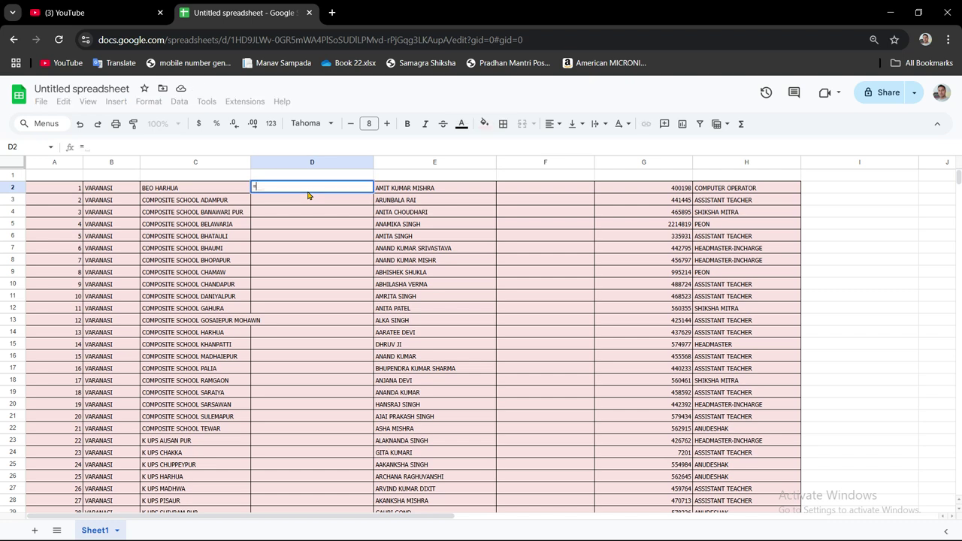
text(goo)
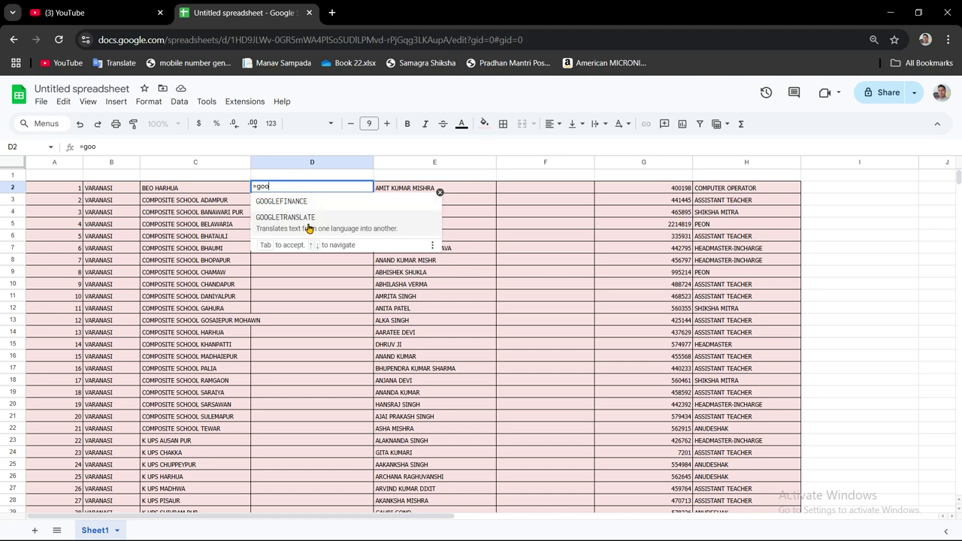
click(309, 225)
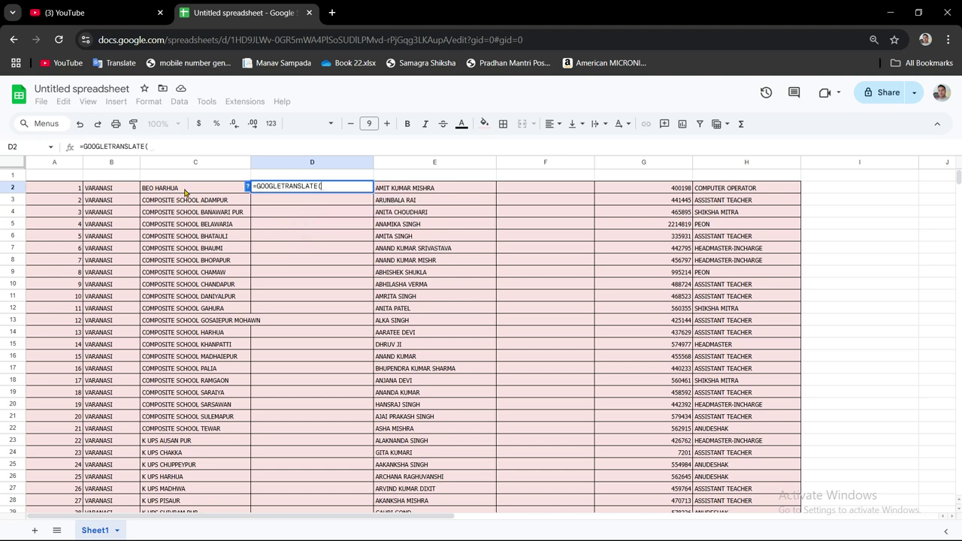
click(185, 192)
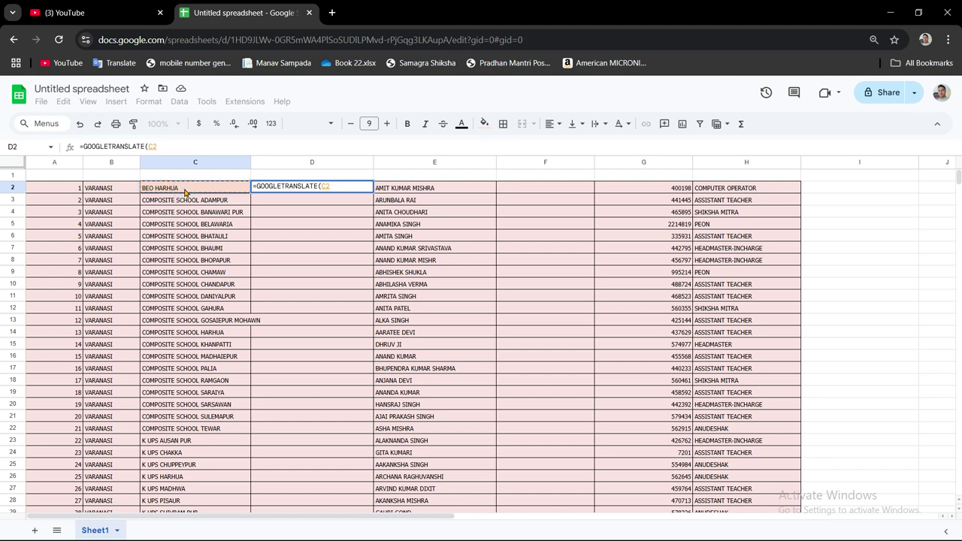
text(,)
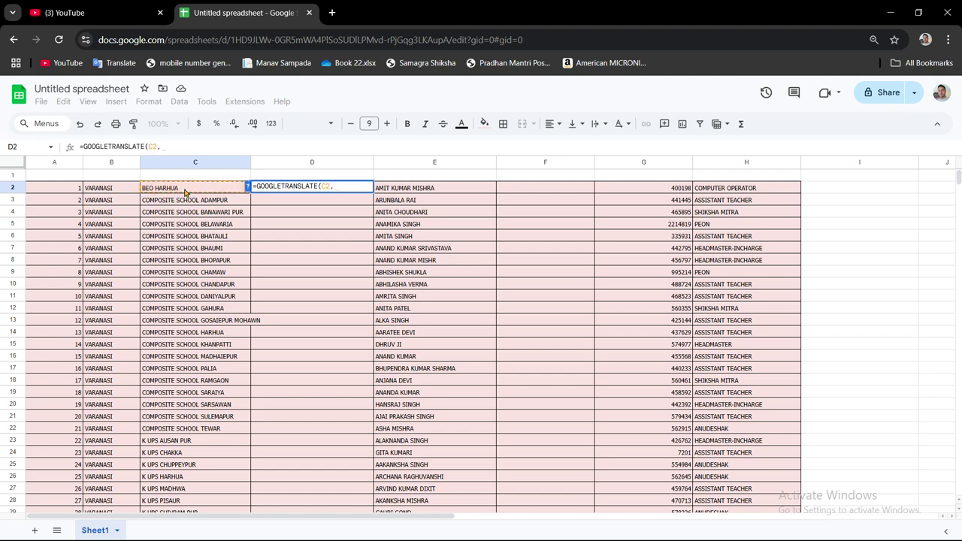
text("en)
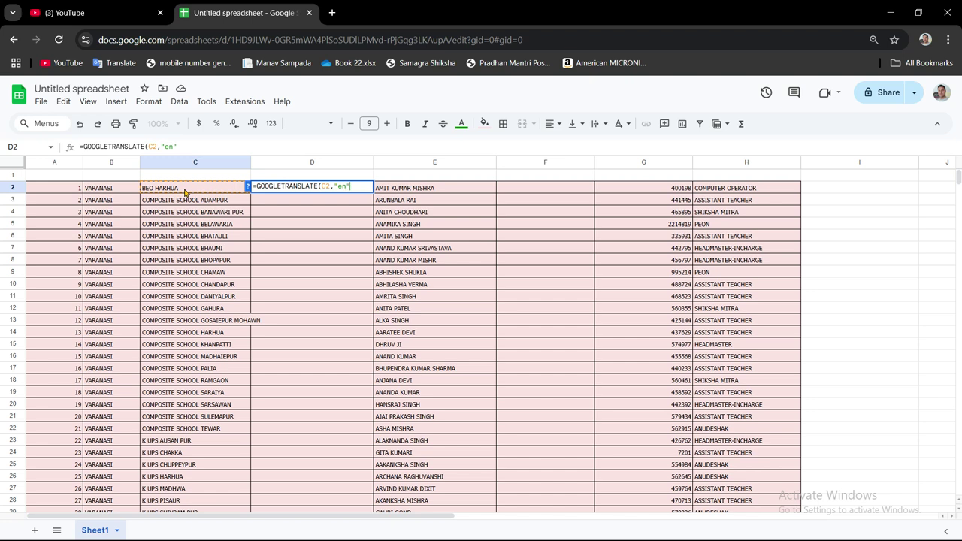
text(,)
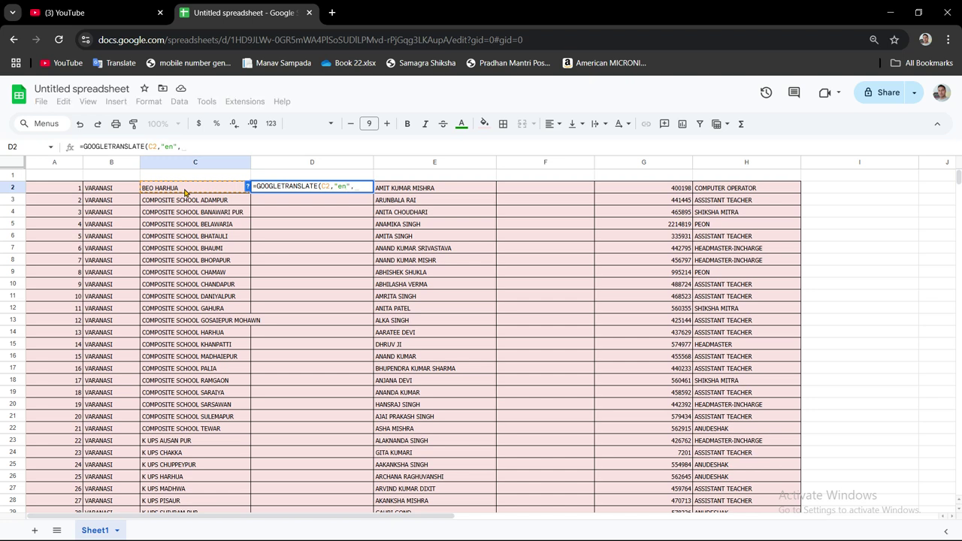
text("hi")
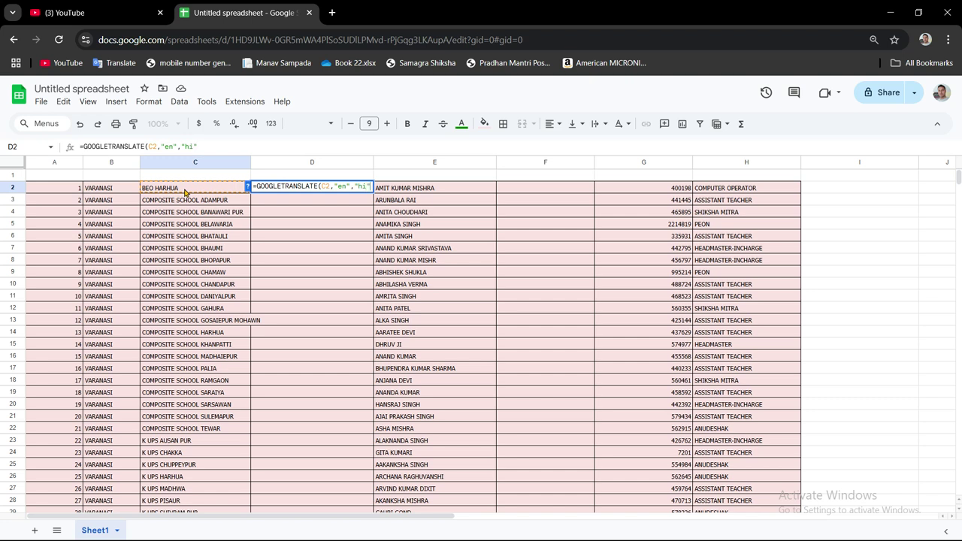
text())
key(Return)
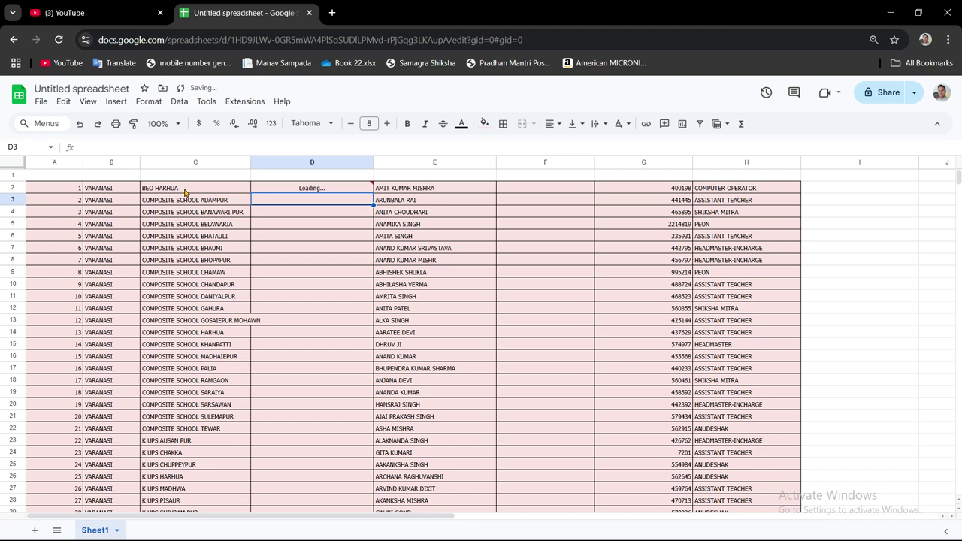
click(276, 188)
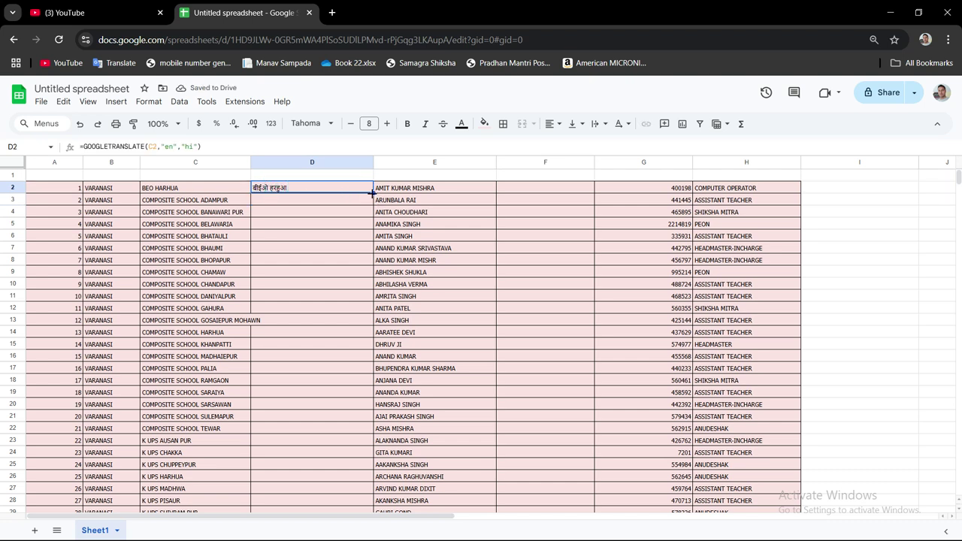
Fill the D2 translation formula down column D and review the Hindi school names.
double_click(372, 193)
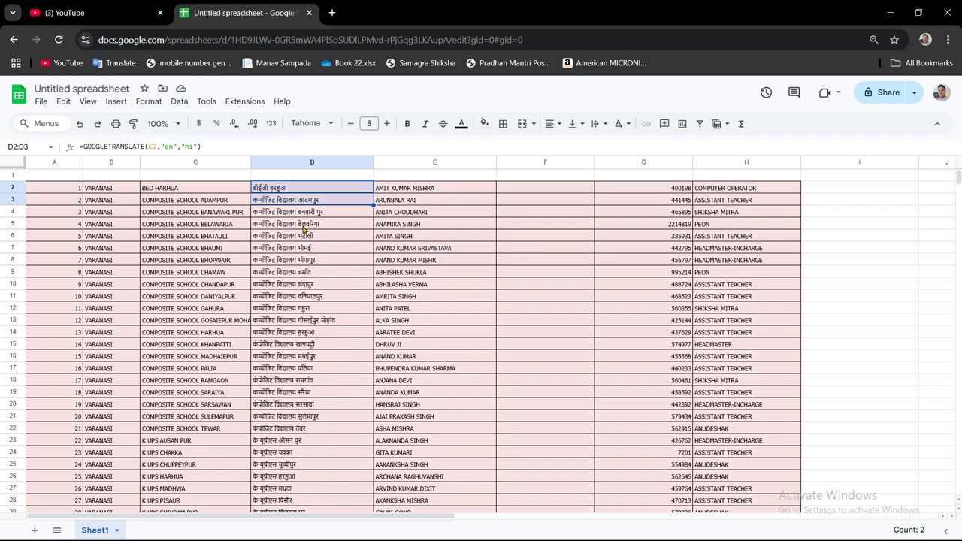
scroll(312, 408, down, 1)
scroll(312, 408, down, 2)
scroll(313, 408, down, 3)
scroll(312, 409, down, 3)
scroll(313, 408, down, 3)
scroll(313, 408, down, 3)
scroll(313, 408, down, 3)
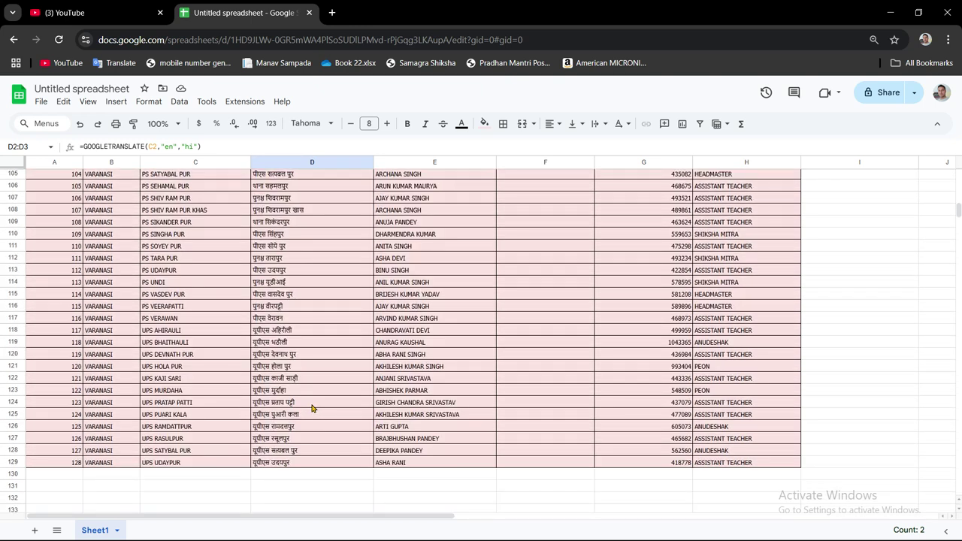
scroll(323, 429, up, 1)
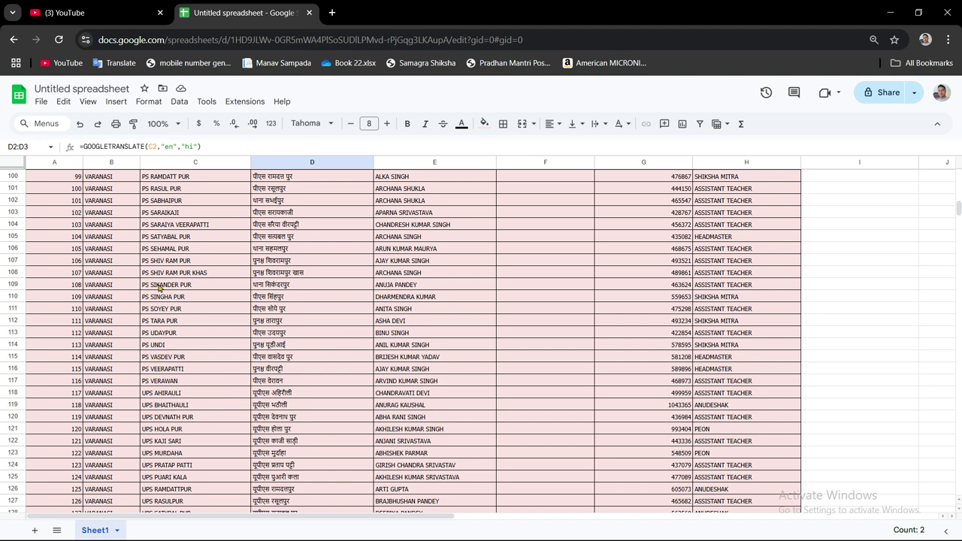
scroll(305, 200, up, 2)
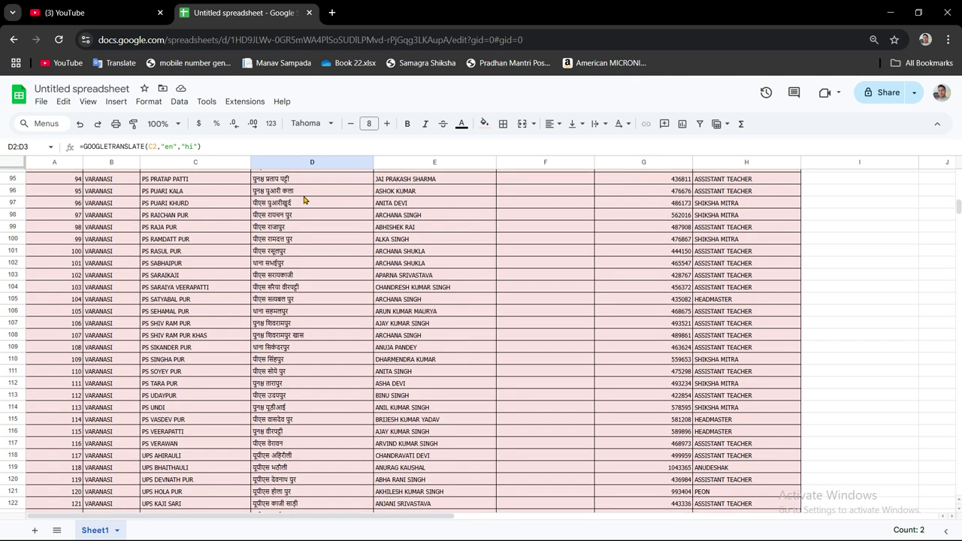
scroll(172, 278, up, 2)
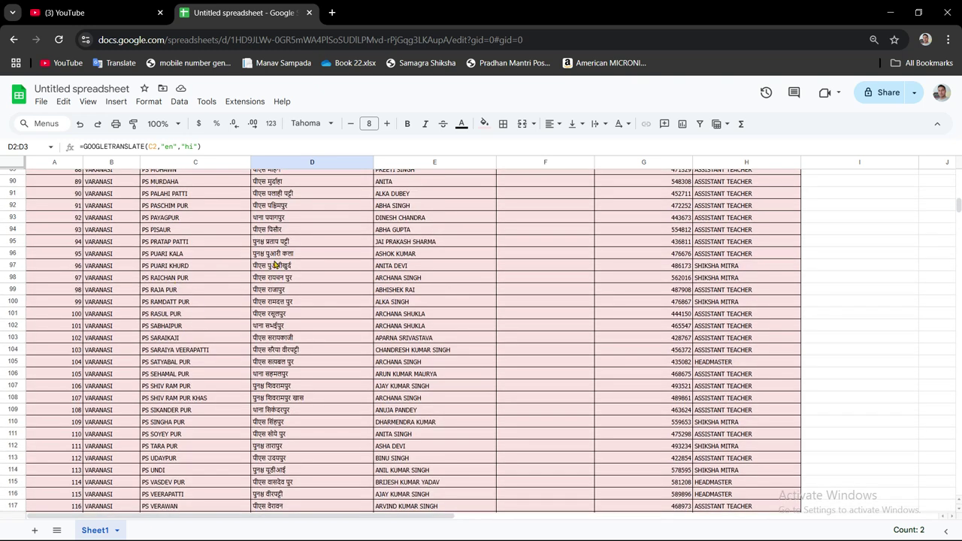
scroll(276, 265, up, 4)
scroll(421, 280, up, 15)
scroll(438, 275, up, 15)
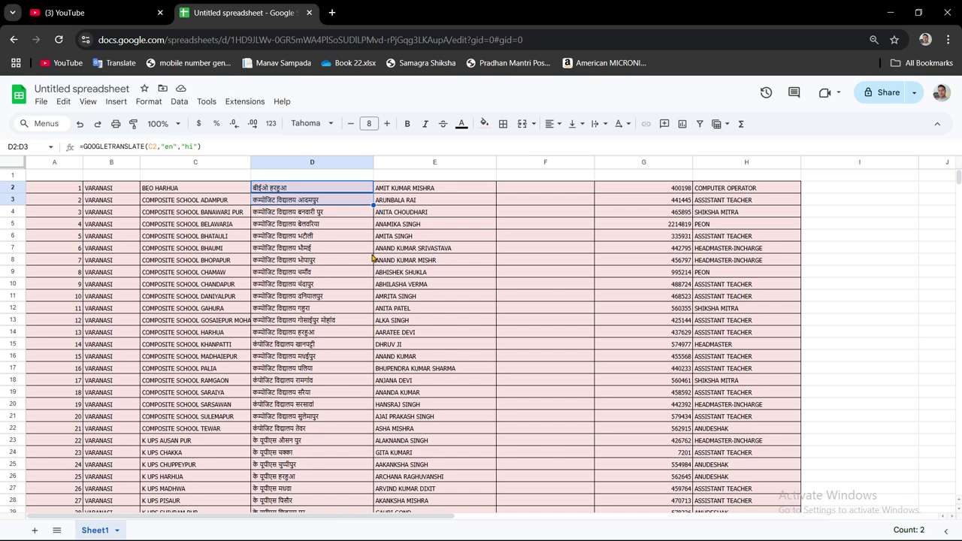
click(525, 192)
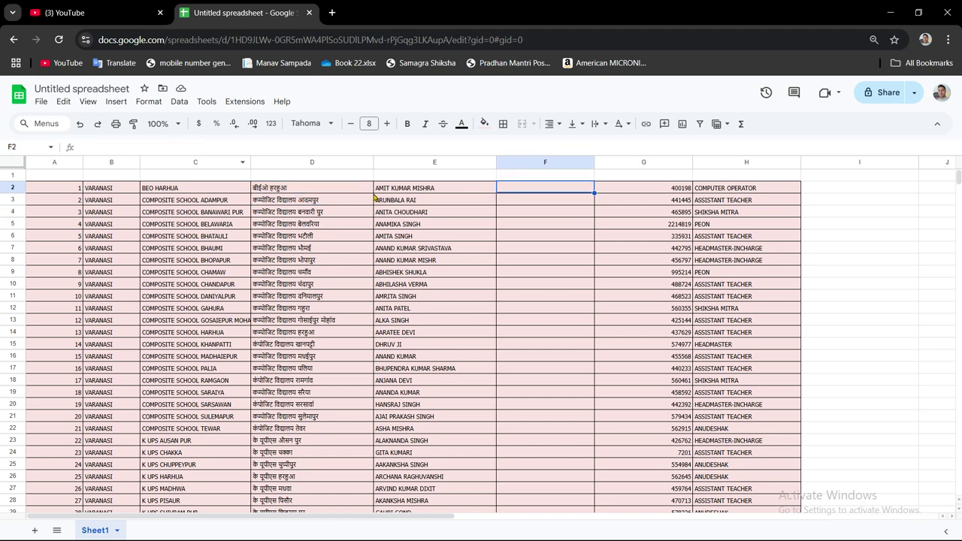
click(341, 191)
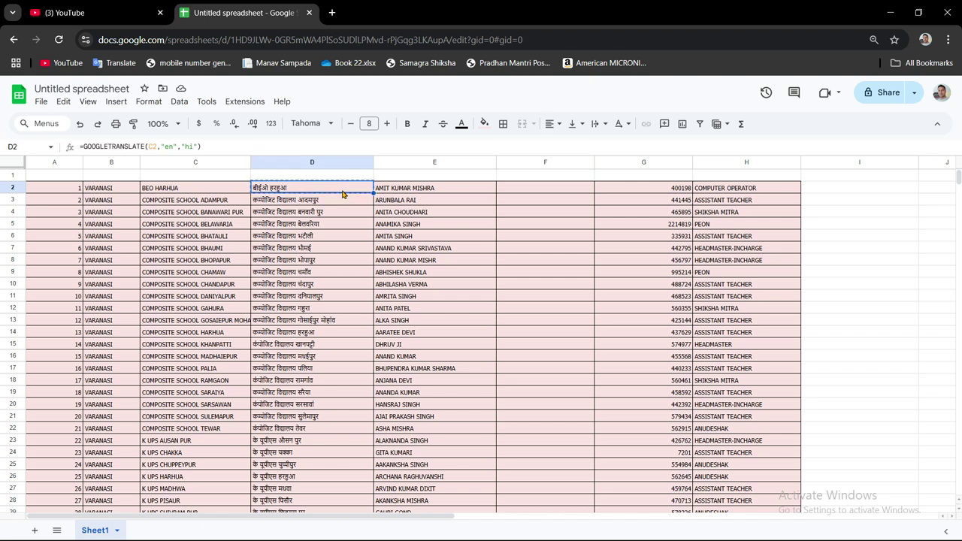
Paste the formula into F2 as =GOOGLETRANSLATE(E2,"en","hi") and fill it down column F.
click(565, 193)
text(=GOOGLETRANSLATE(E2,"en","hi"))
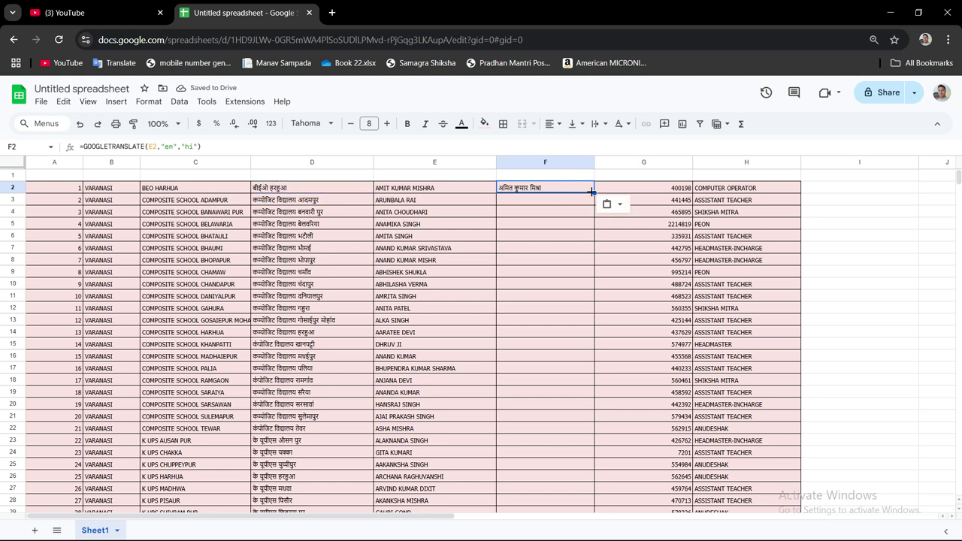
double_click(592, 191)
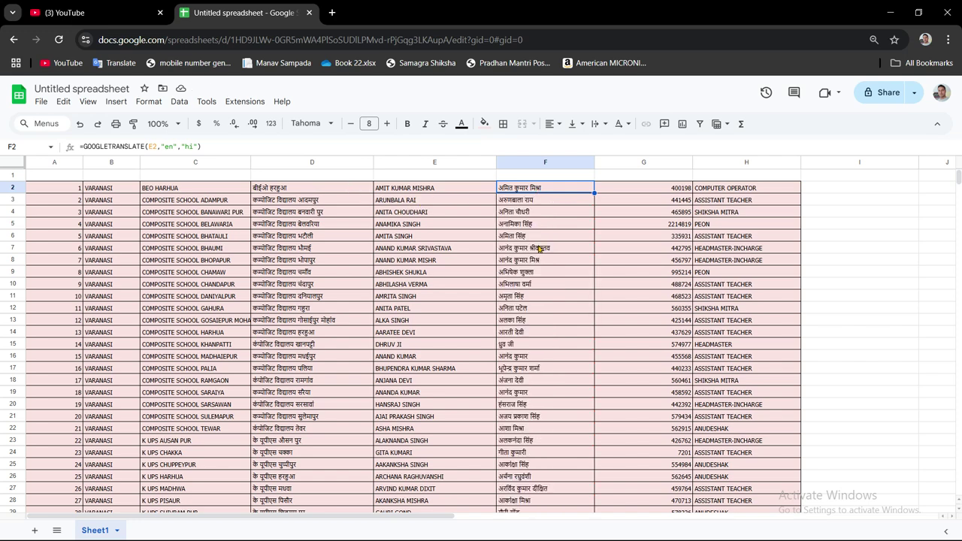
scroll(530, 282, down, 4)
scroll(532, 286, down, 4)
scroll(534, 292, down, 4)
scroll(535, 297, down, 4)
scroll(535, 297, down, 4)
scroll(535, 296, up, 8)
scroll(535, 296, up, 7)
scroll(535, 297, up, 3)
scroll(534, 297, up, 4)
scroll(535, 297, up, 2)
scroll(454, 391, down, 1)
scroll(454, 391, down, 1)
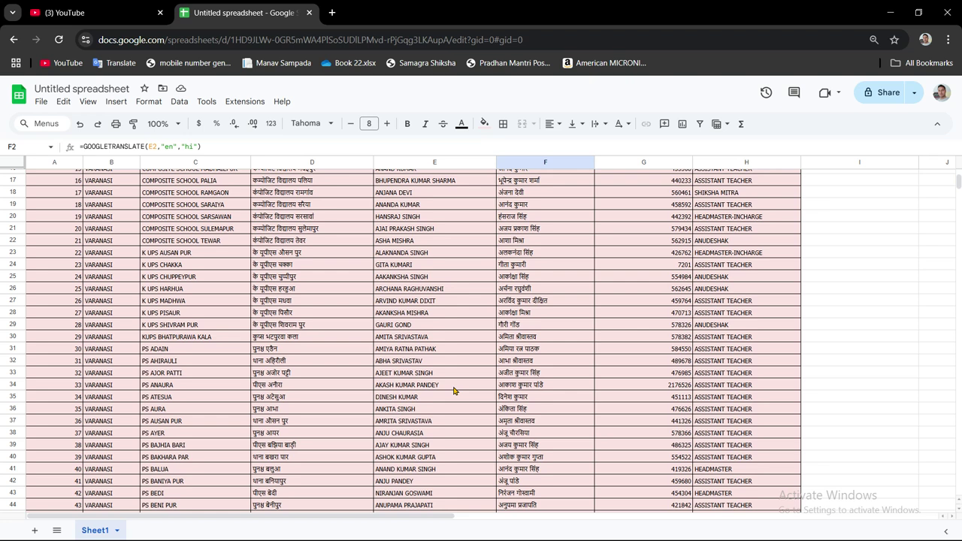
scroll(433, 413, up, 2)
scroll(405, 402, up, 1)
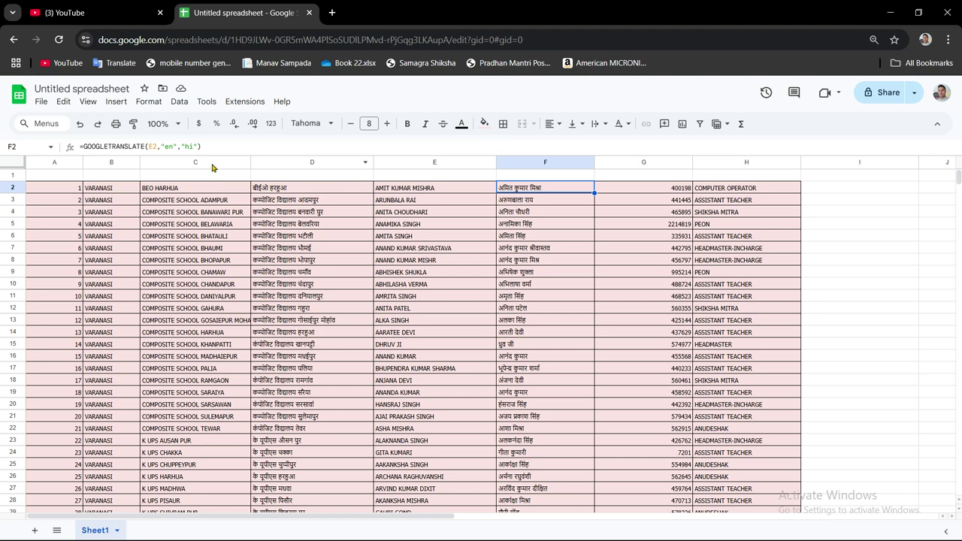
Copy the F2 translation formula into I2 and fill it down for every designation.
click(37, 214)
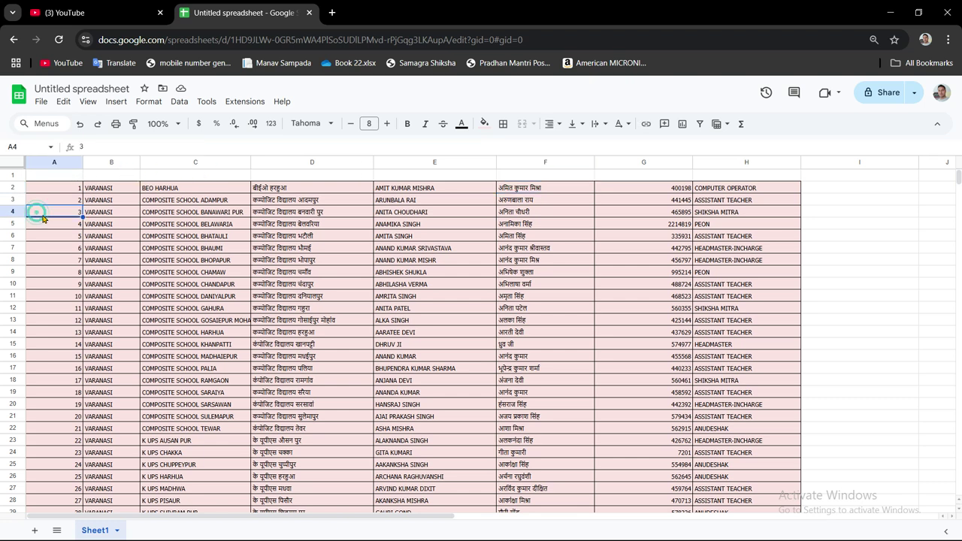
key(ctrl+a)
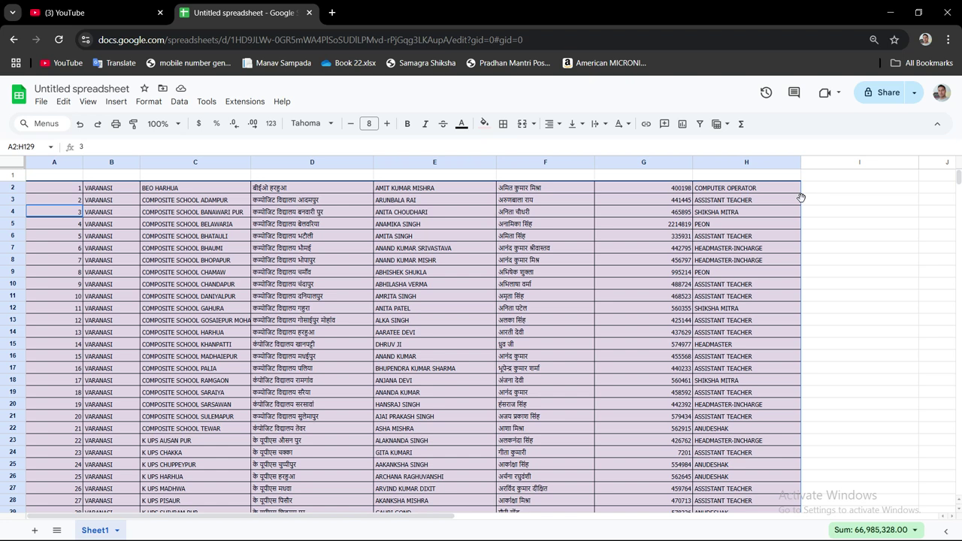
click(832, 190)
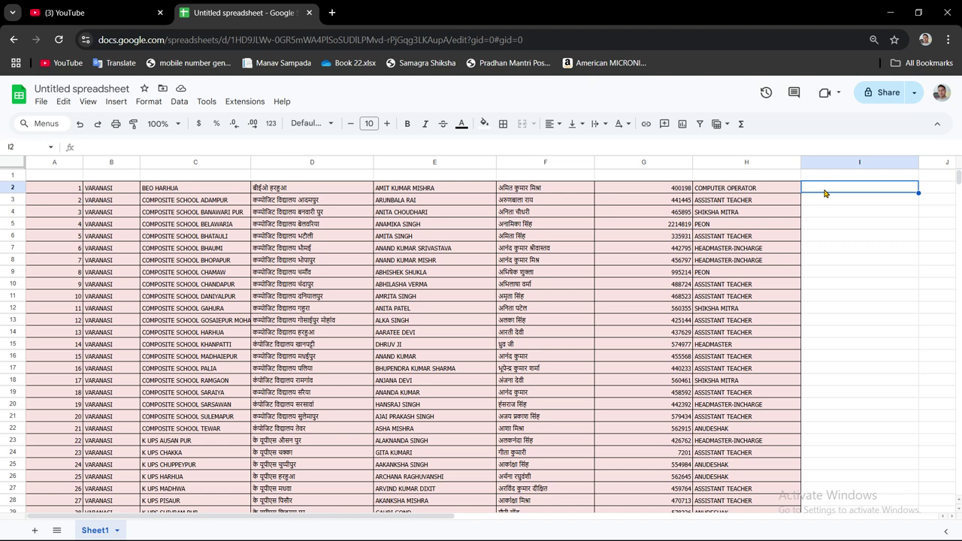
click(530, 194)
key(ctrl+c)
click(861, 188)
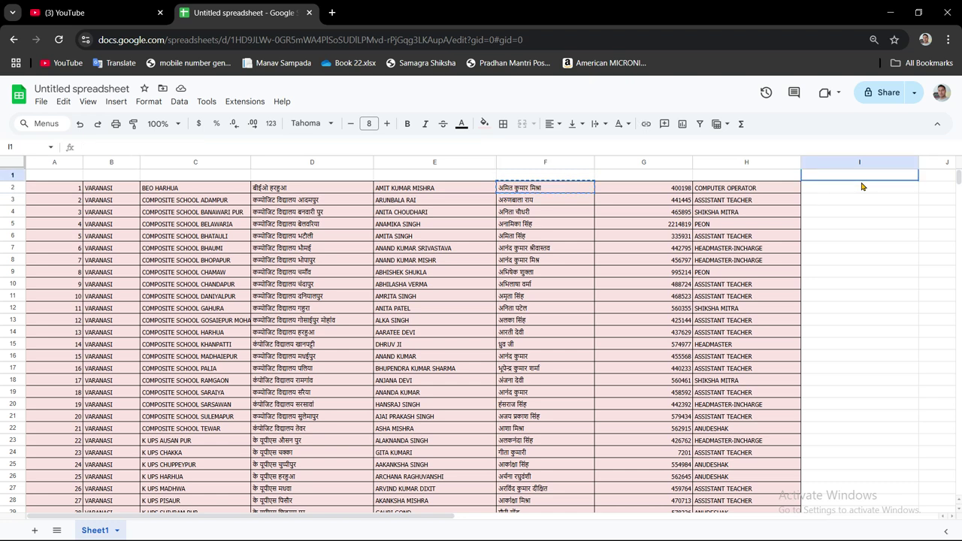
key(ctrl+v)
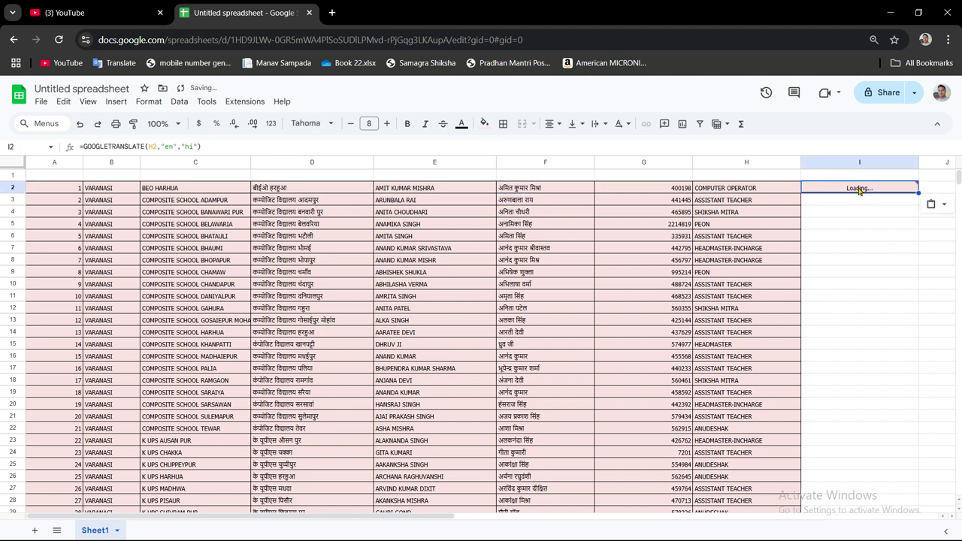
double_click(919, 191)
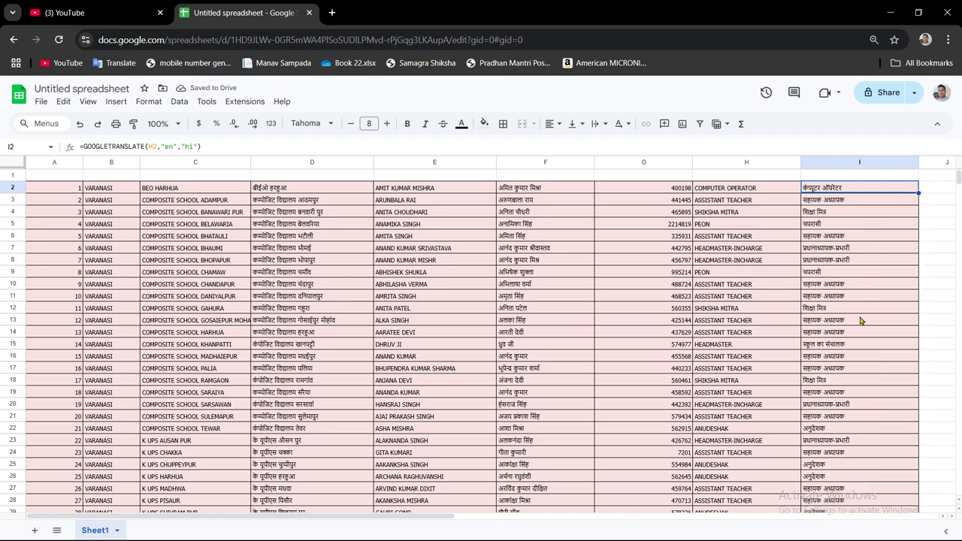
Check the Hindi designations in column I and select the whole table A2:I129.
scroll(861, 321, down, 5)
scroll(861, 321, down, 5)
scroll(860, 321, down, 5)
scroll(861, 321, down, 5)
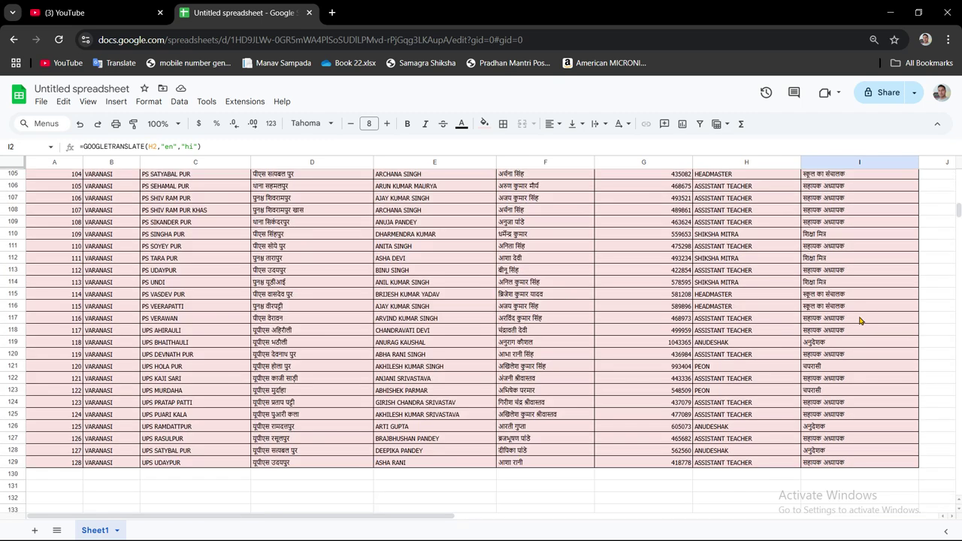
scroll(859, 321, up, 5)
scroll(562, 322, up, 10)
scroll(318, 346, up, 7)
click(193, 287)
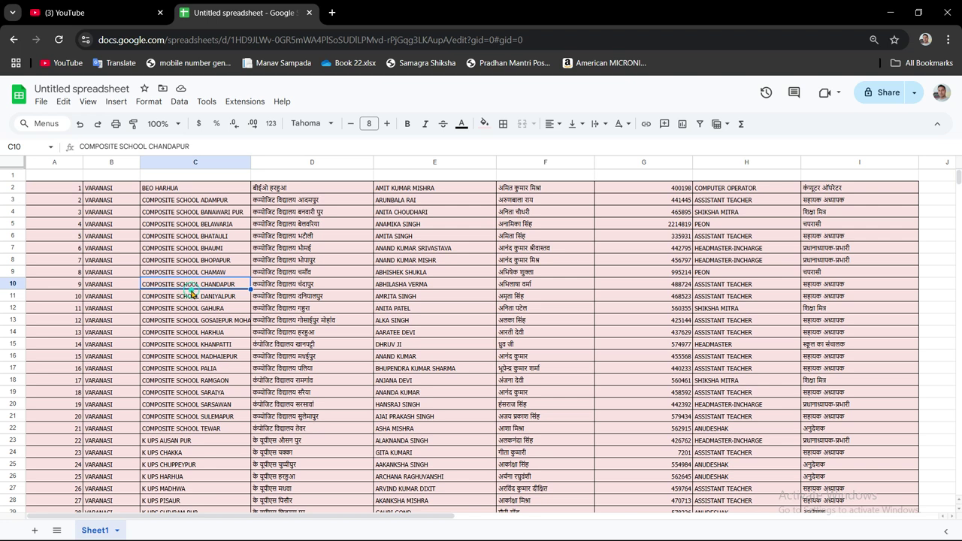
key(ctrl+a)
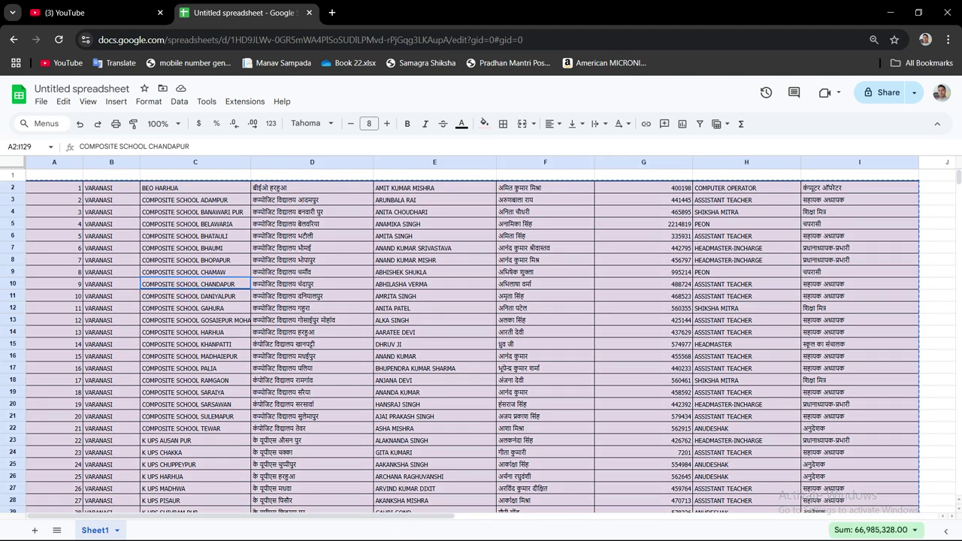
Switch from Chrome to Excel's Book1 and paste the translated staff table at B2.
click(890, 12)
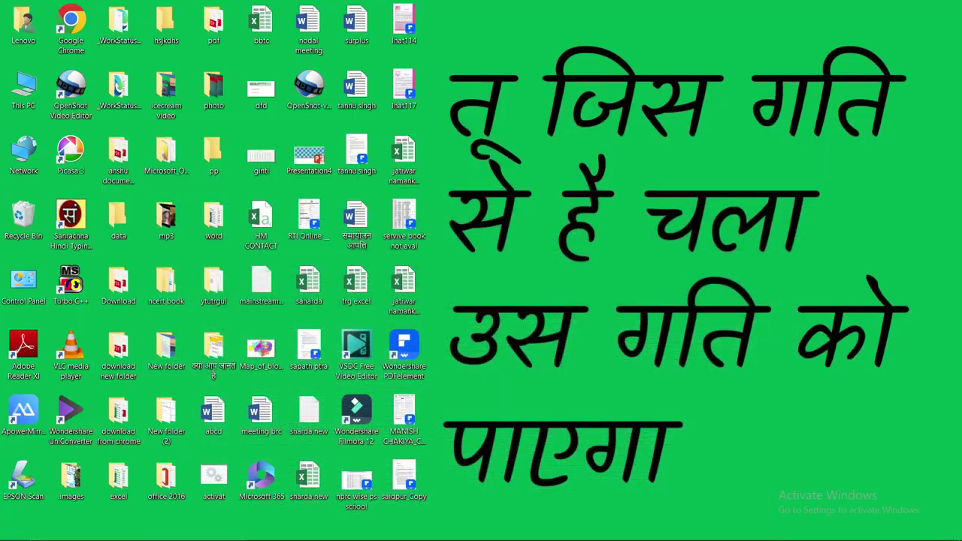
mouse_move(325, 534)
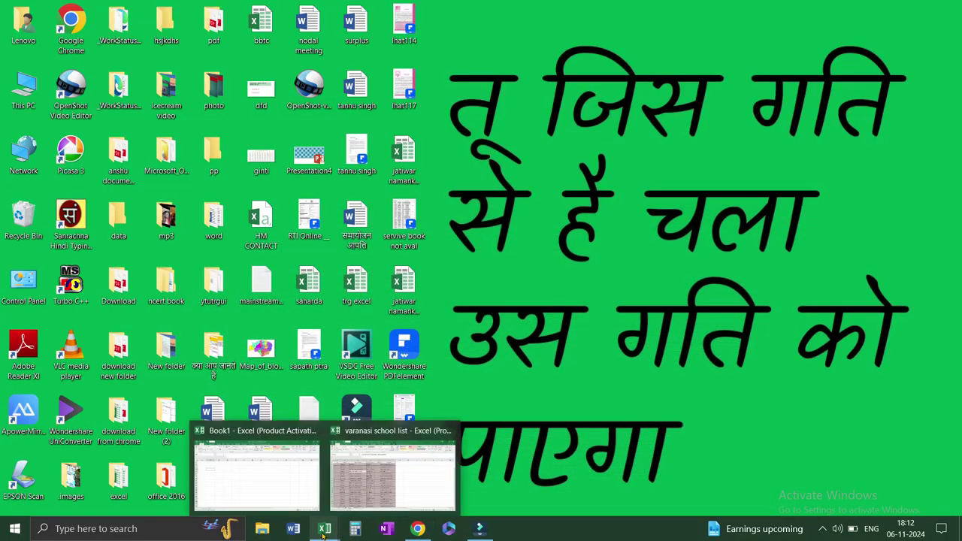
click(254, 484)
click(87, 192)
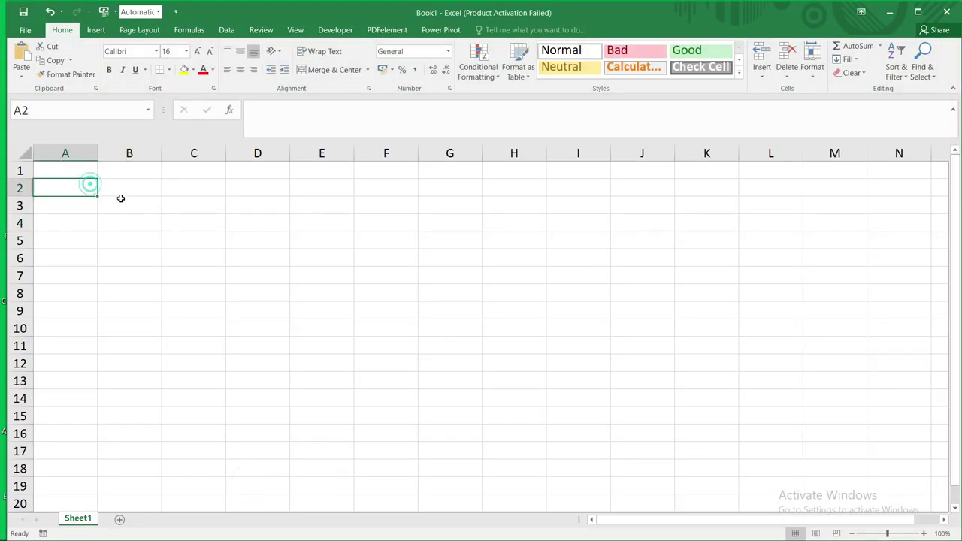
click(127, 196)
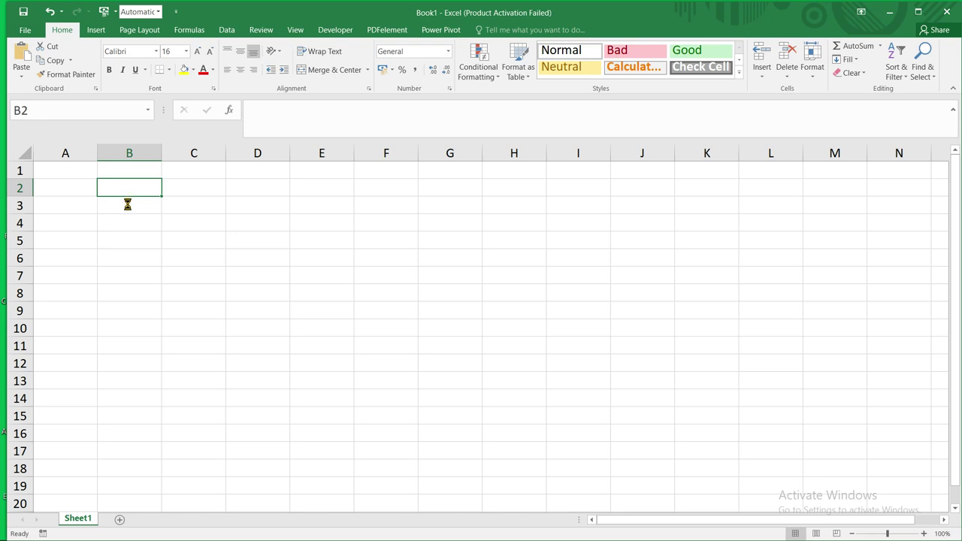
key(ctrl+v)
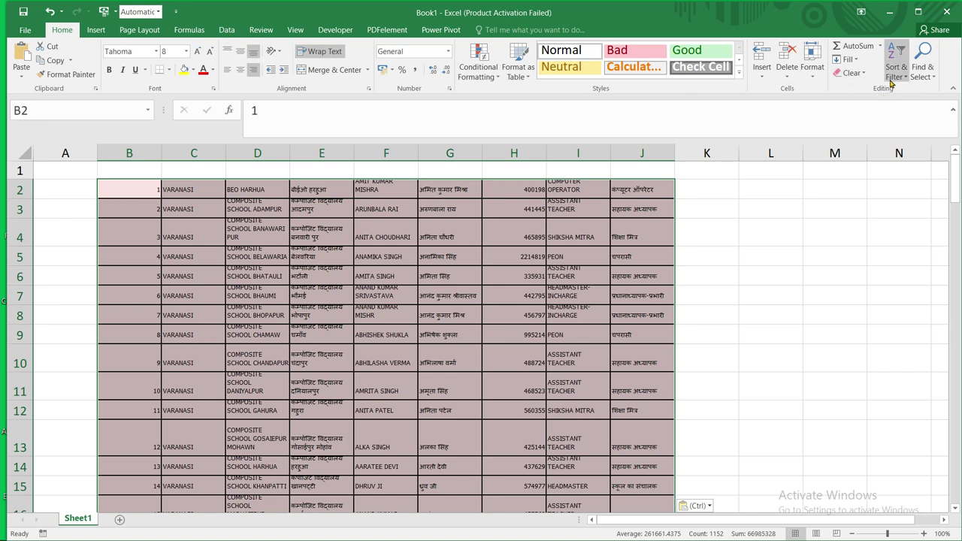
Clear the pasted table's formats and AutoFit columns D, E, F and G.
click(854, 73)
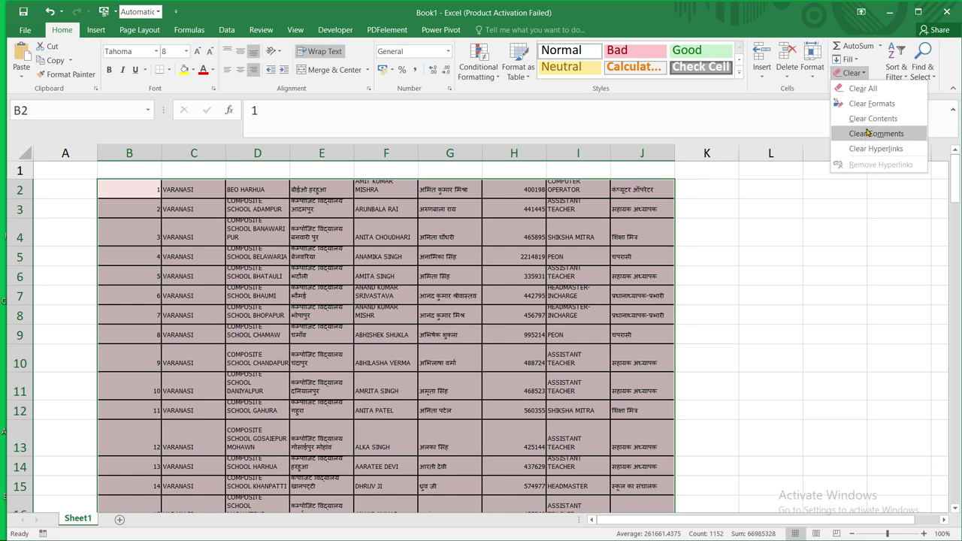
click(874, 104)
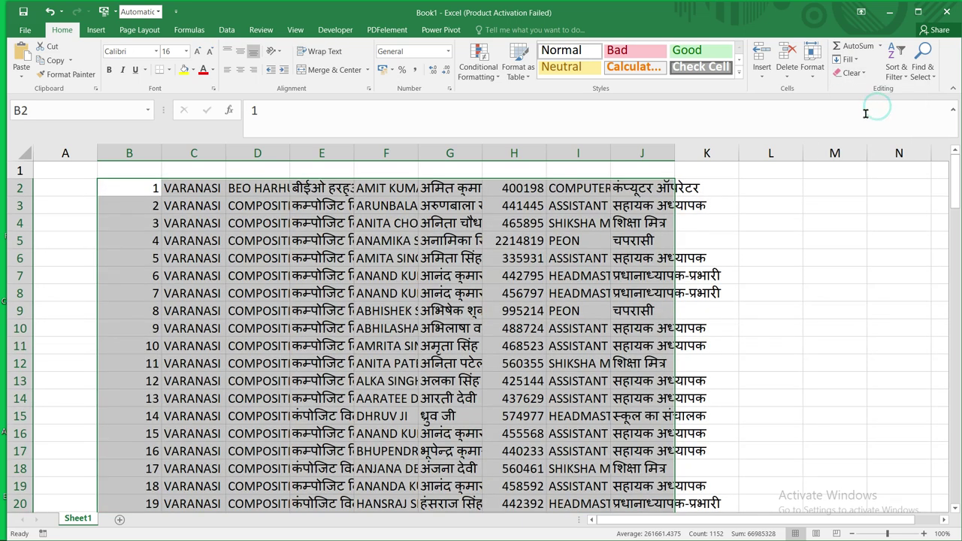
double_click(294, 154)
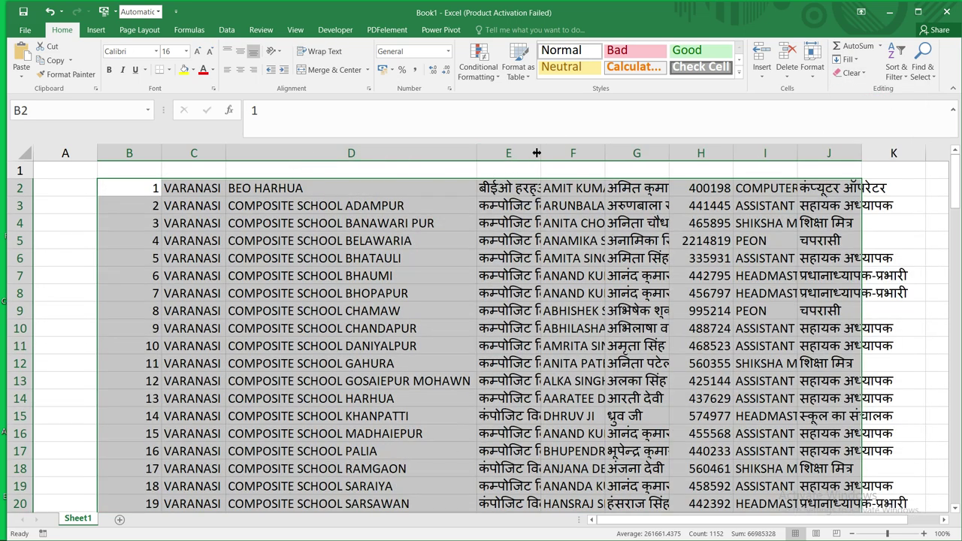
double_click(537, 153)
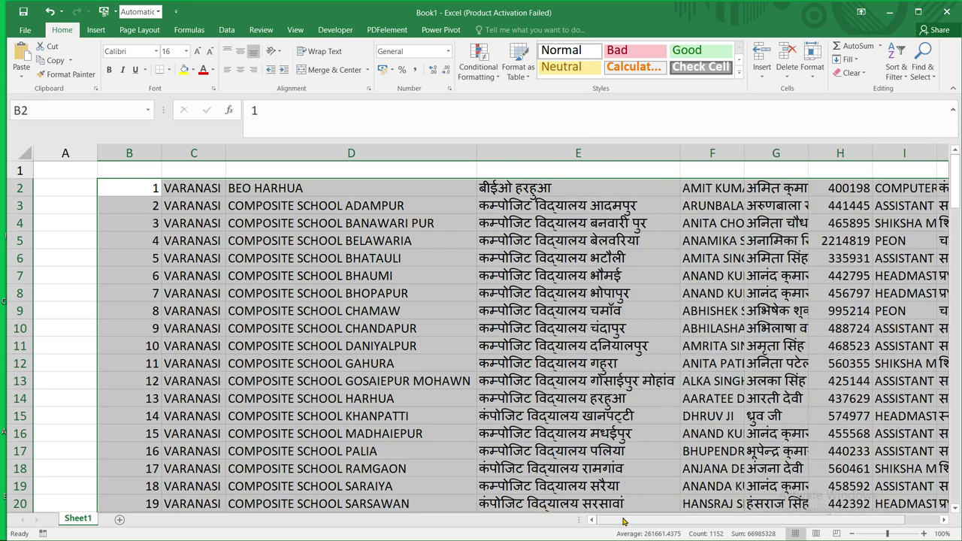
scroll(623, 521, right, 1)
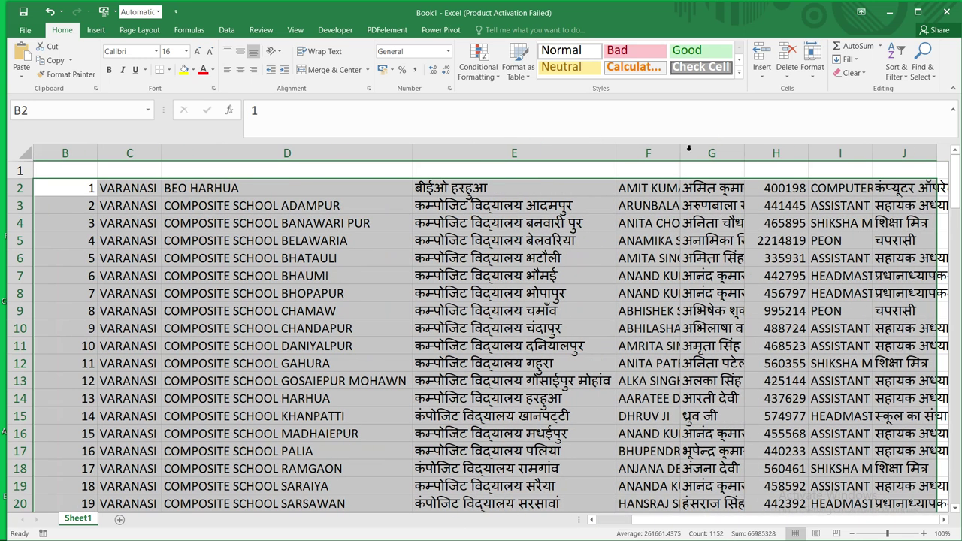
double_click(681, 153)
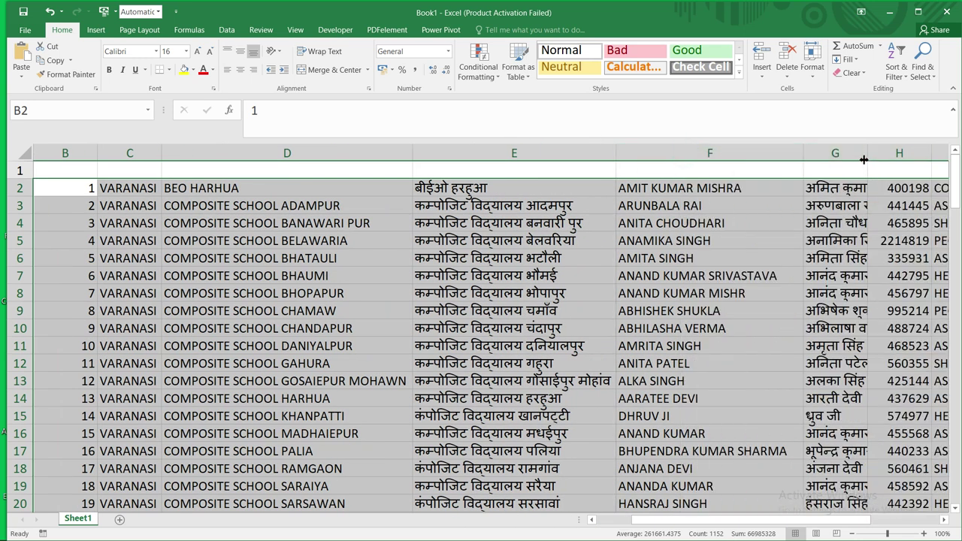
double_click(865, 154)
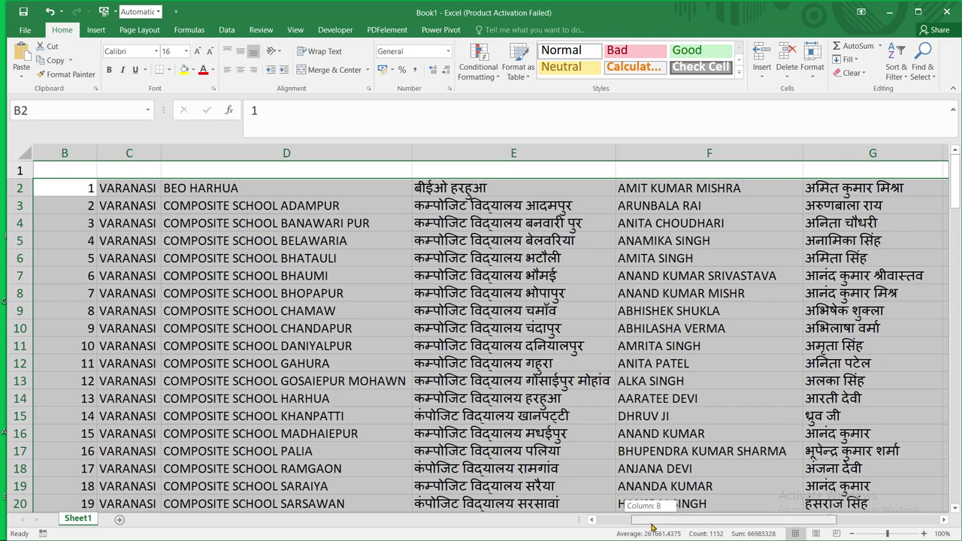
AutoFit columns I and J for the English and Hindi designations, then select the whole table.
drag(652, 526, 732, 526)
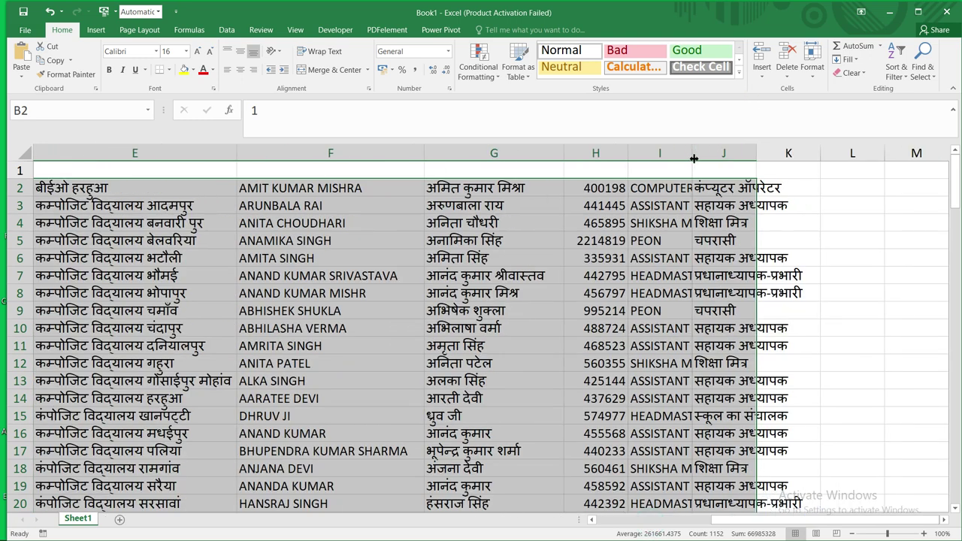
double_click(692, 158)
click(846, 148)
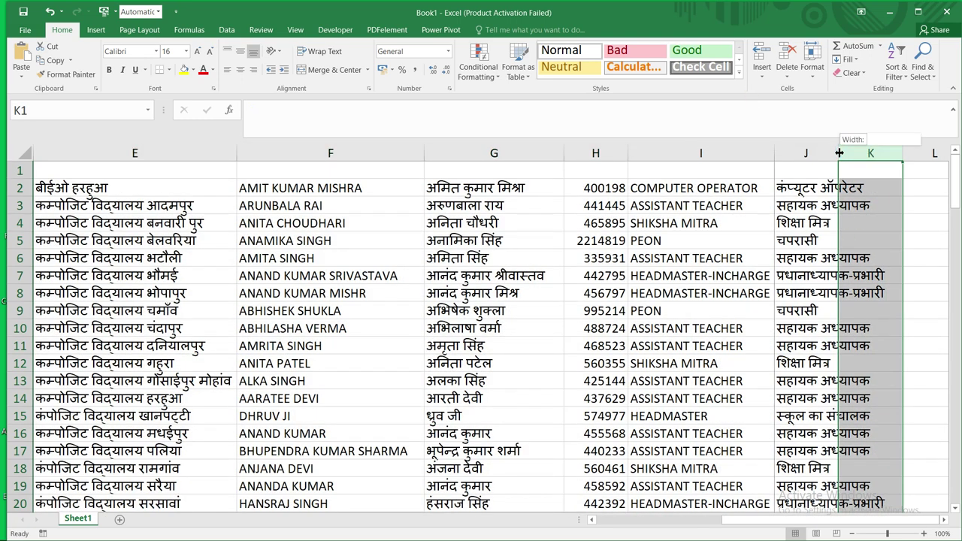
double_click(839, 154)
click(402, 326)
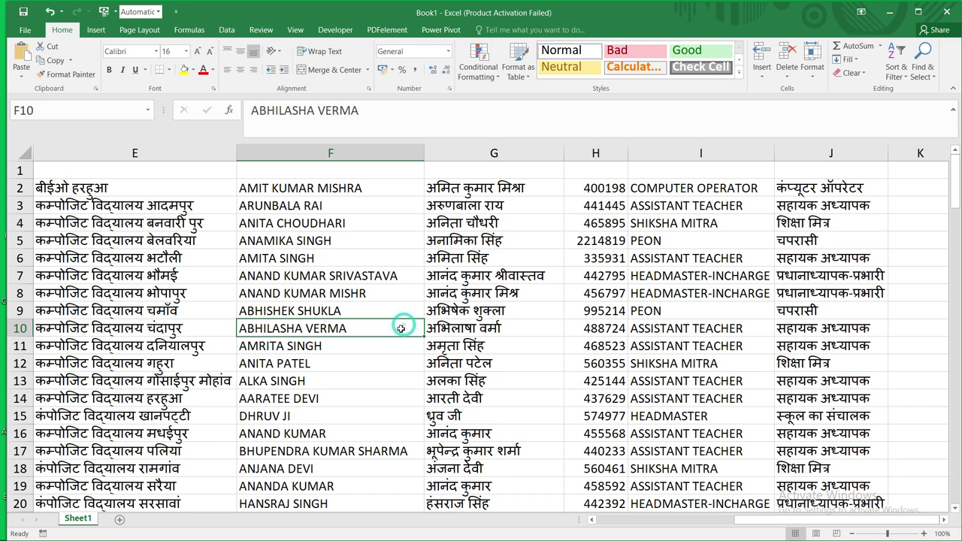
key(ctrl+a)
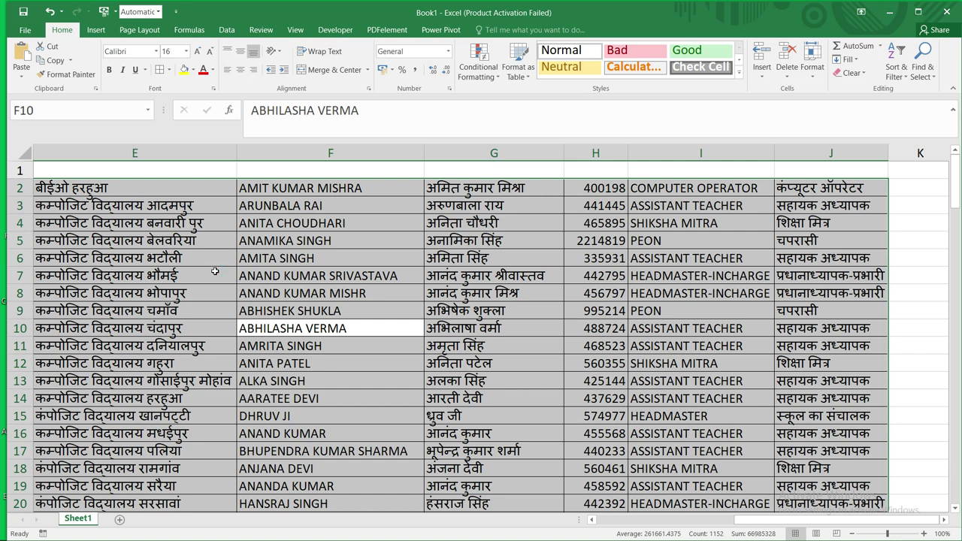
key(ctrl+q)
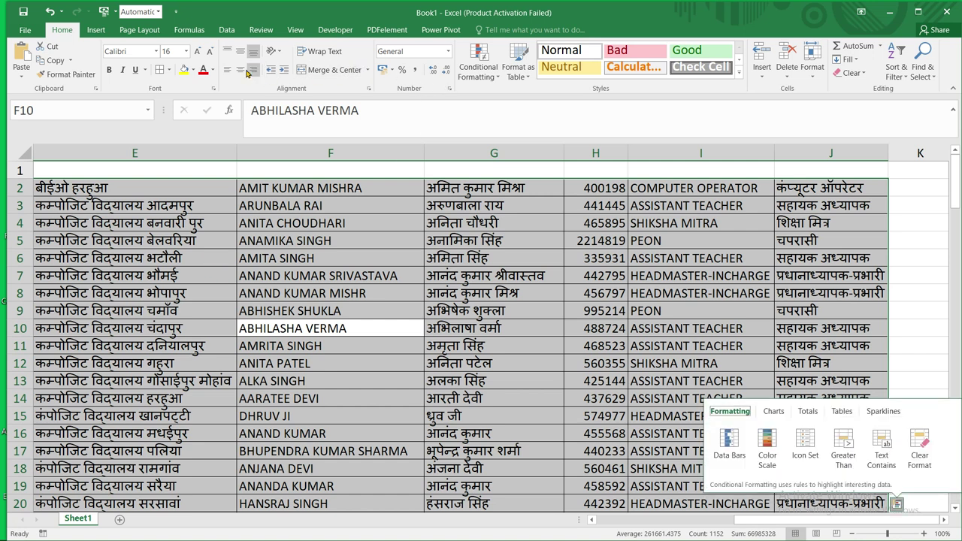
Centre-align the table text and delete column D, which holds the English school names.
click(241, 69)
drag(755, 520, 534, 527)
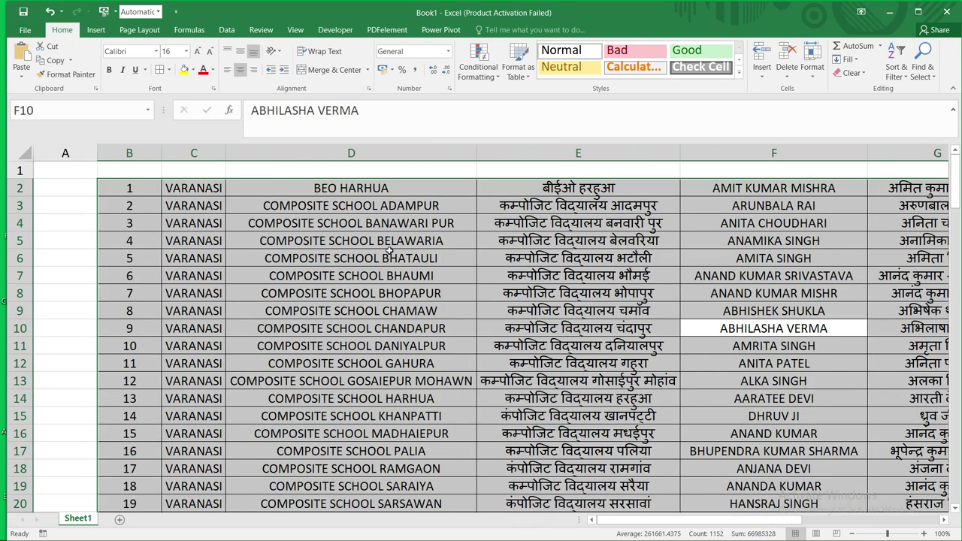
click(322, 154)
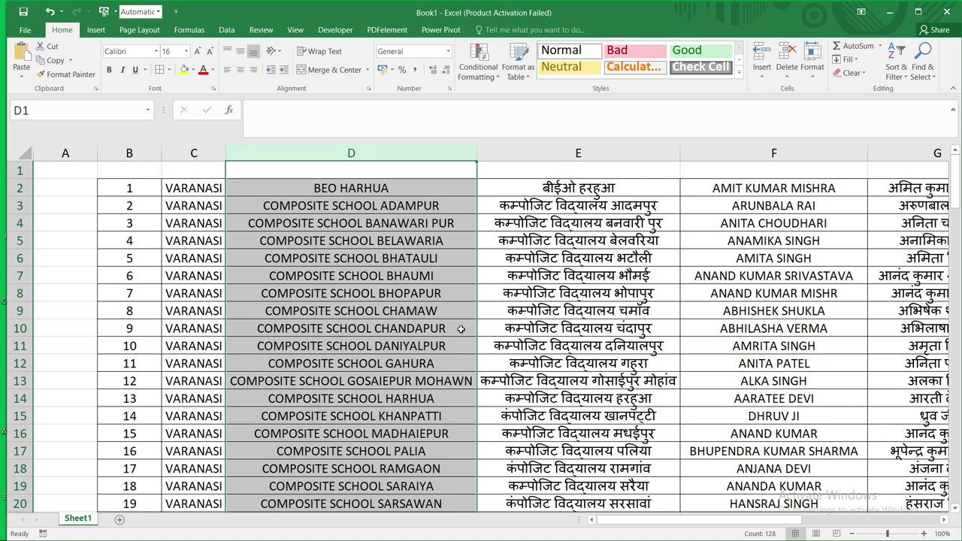
right_click(341, 160)
click(371, 260)
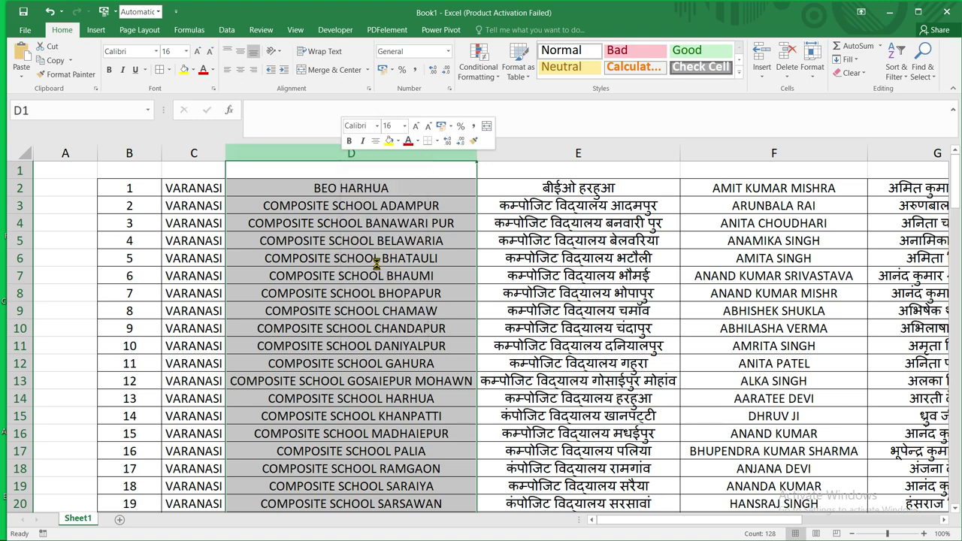
click(197, 185)
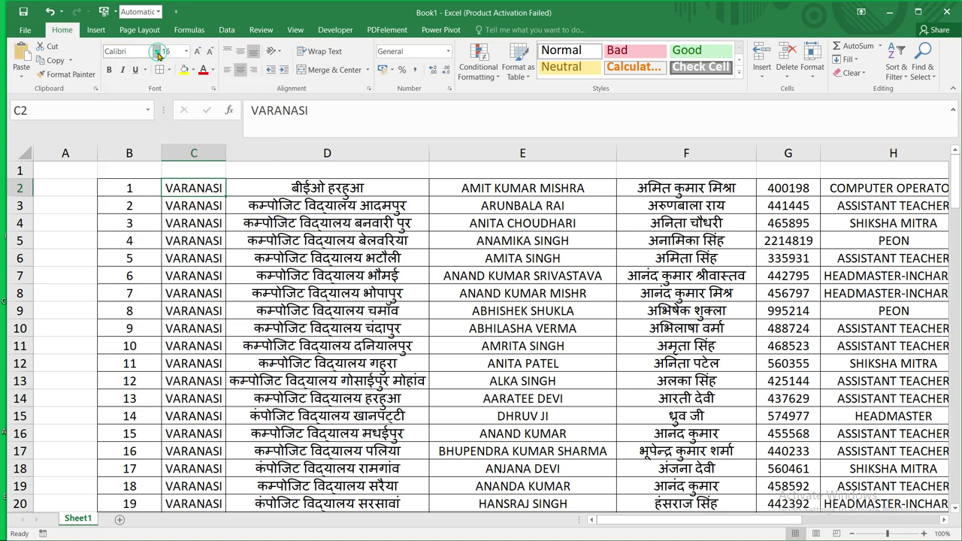
Set C2 to Kruti Dev 010, enter वाराणसी, and fill it down column C.
click(156, 51)
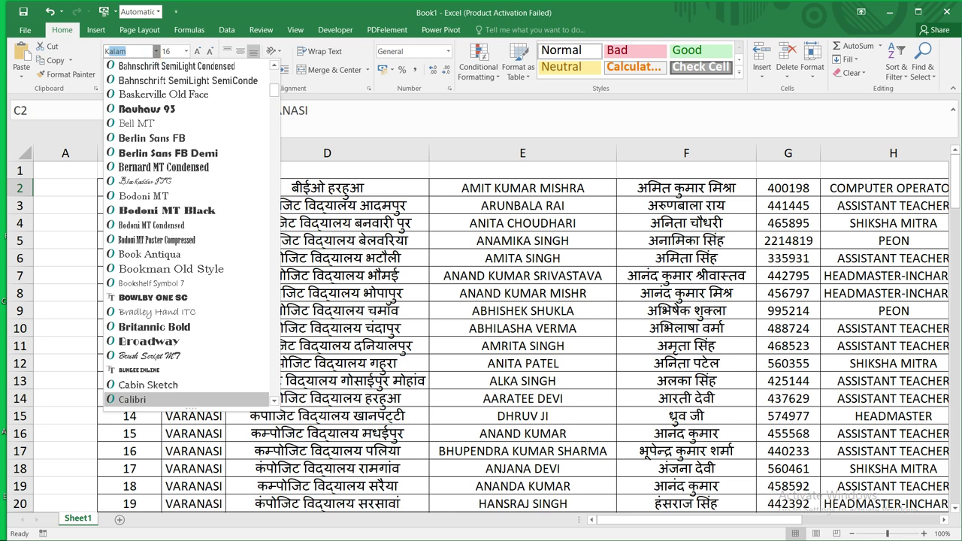
text(Kruti Dev 010)
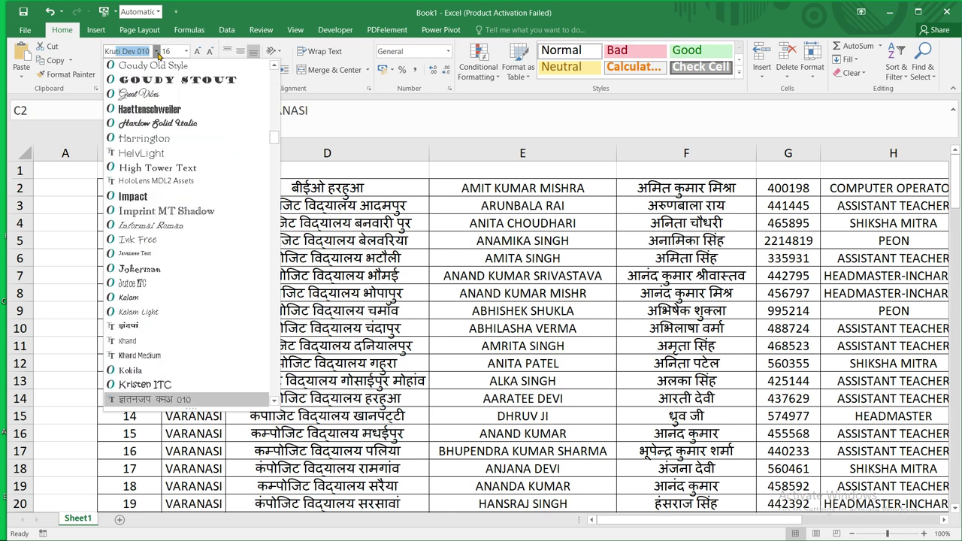
key(Return)
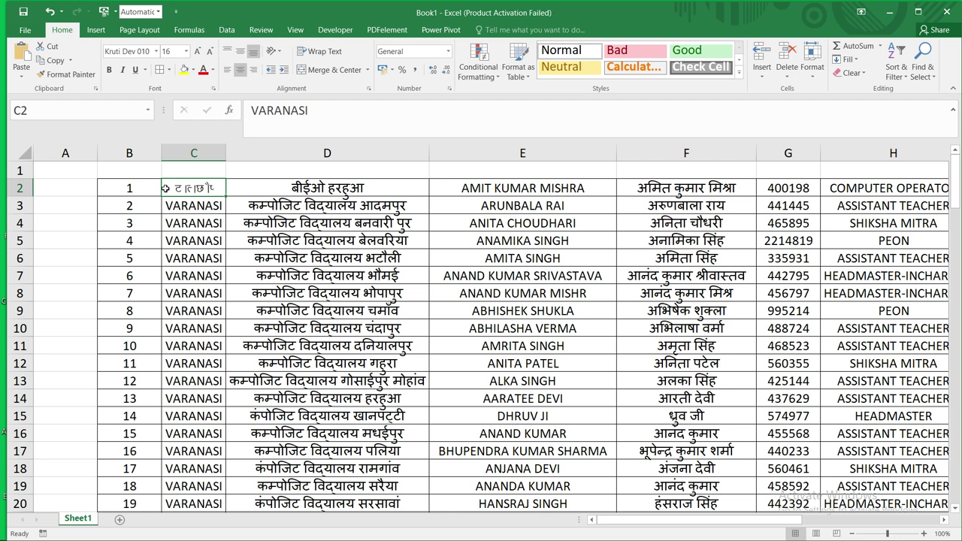
text(okjk.l)
key(BackSpace)
text(h)
key(BackSpace)
text(klh)
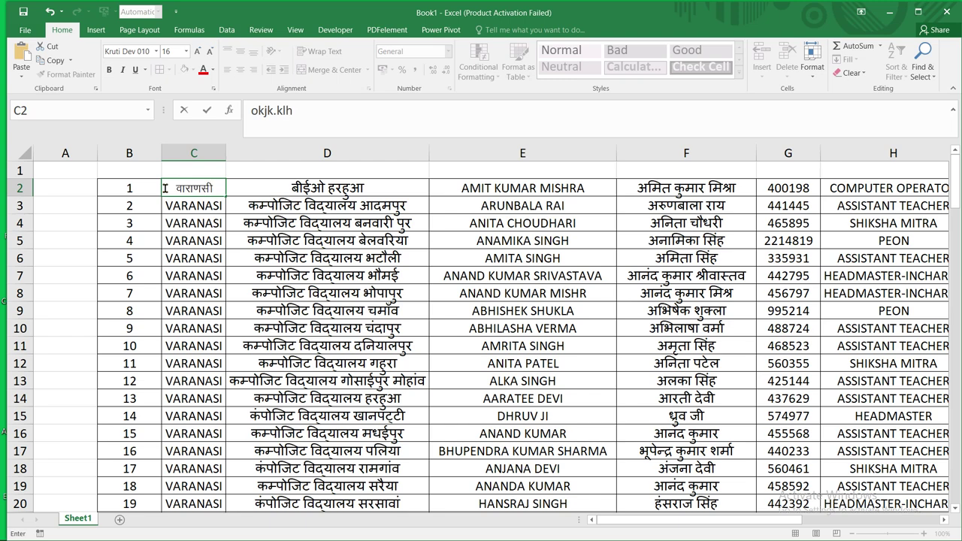
click(219, 218)
click(213, 188)
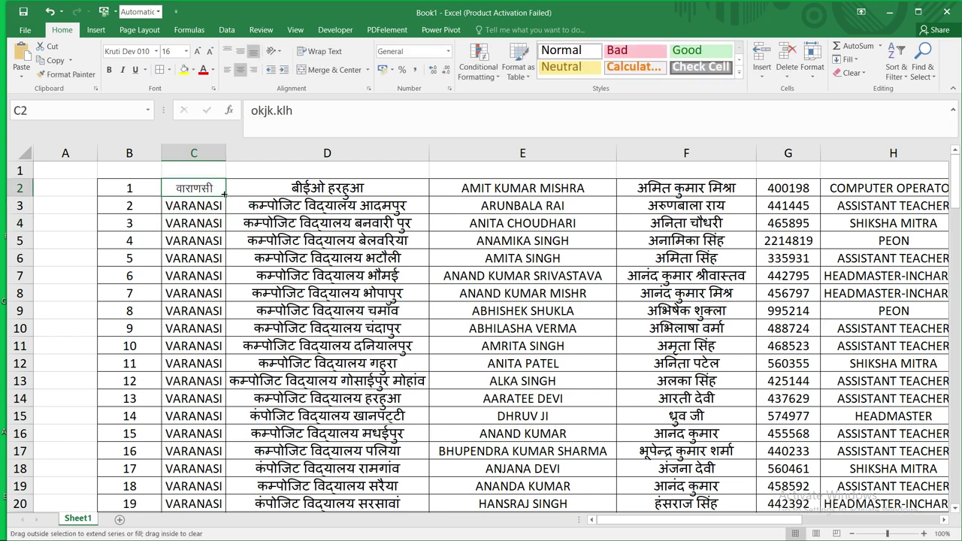
double_click(224, 194)
Delete the English staff-name column E.
scroll(181, 382, down, 2)
scroll(182, 382, down, 9)
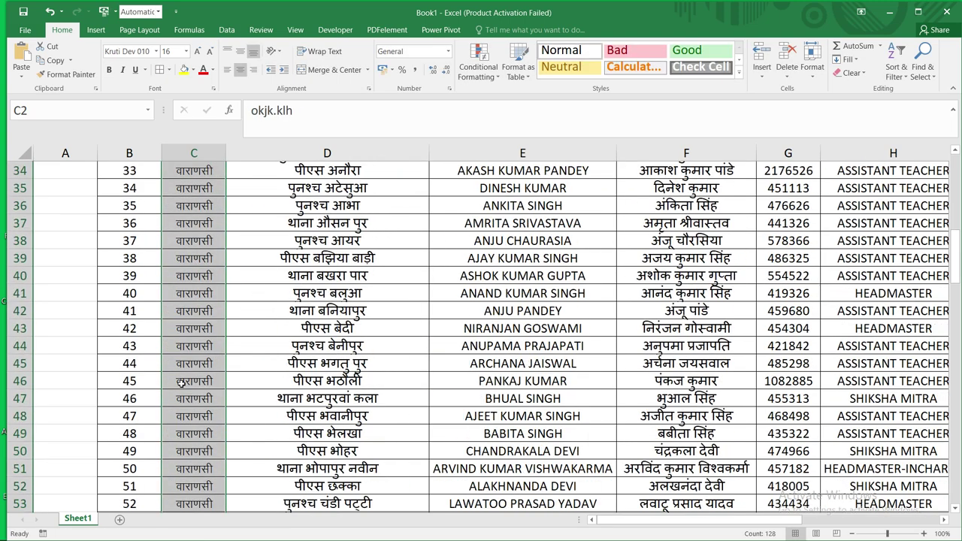
scroll(181, 381, down, 2)
scroll(181, 381, up, 6)
scroll(211, 259, up, 7)
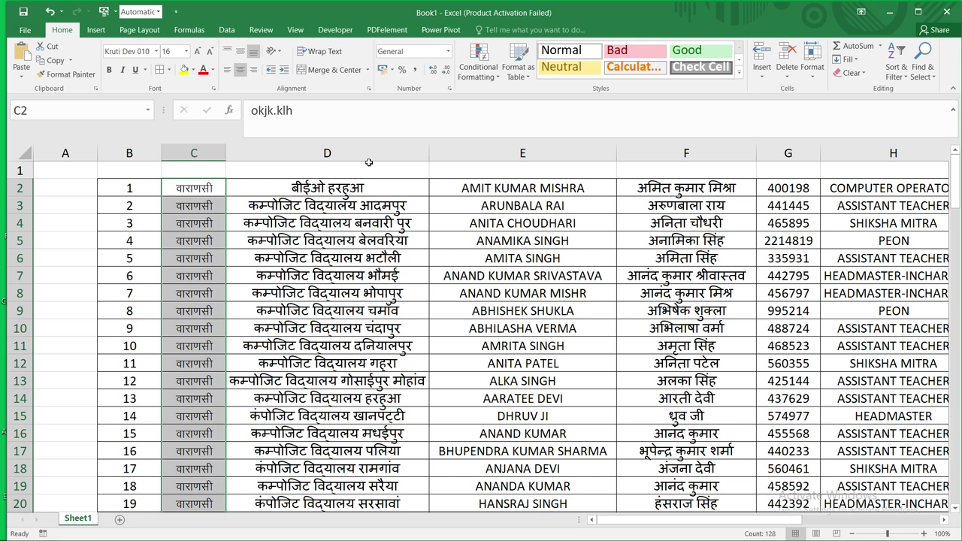
click(575, 153)
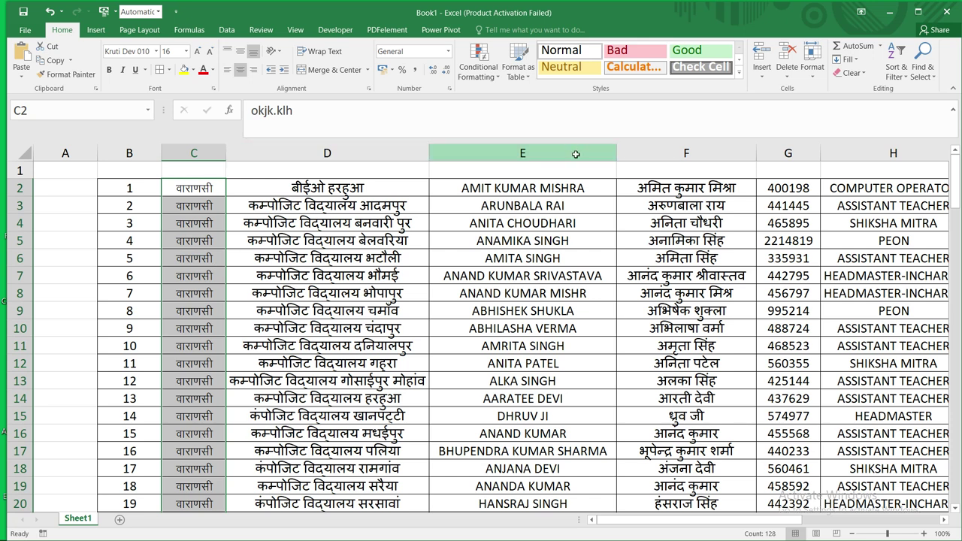
click(350, 156)
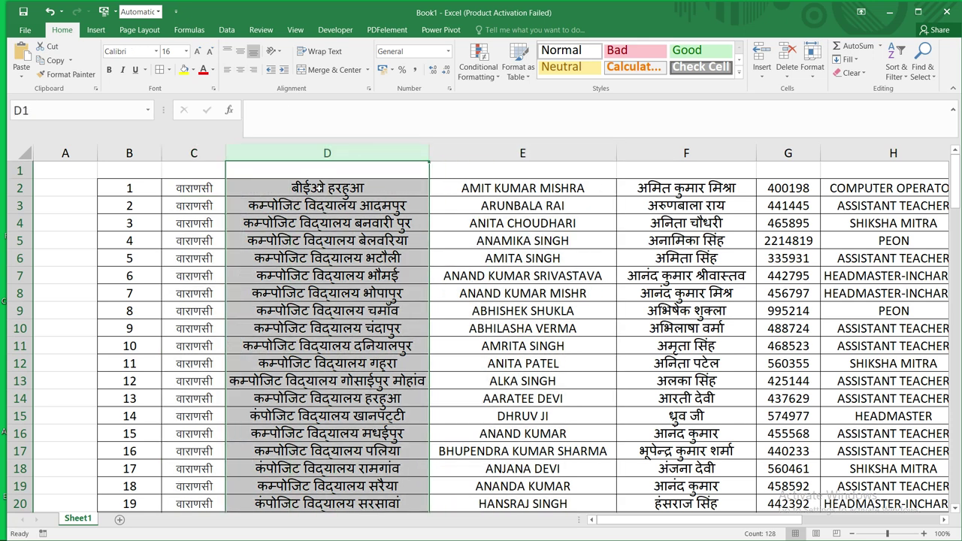
click(524, 153)
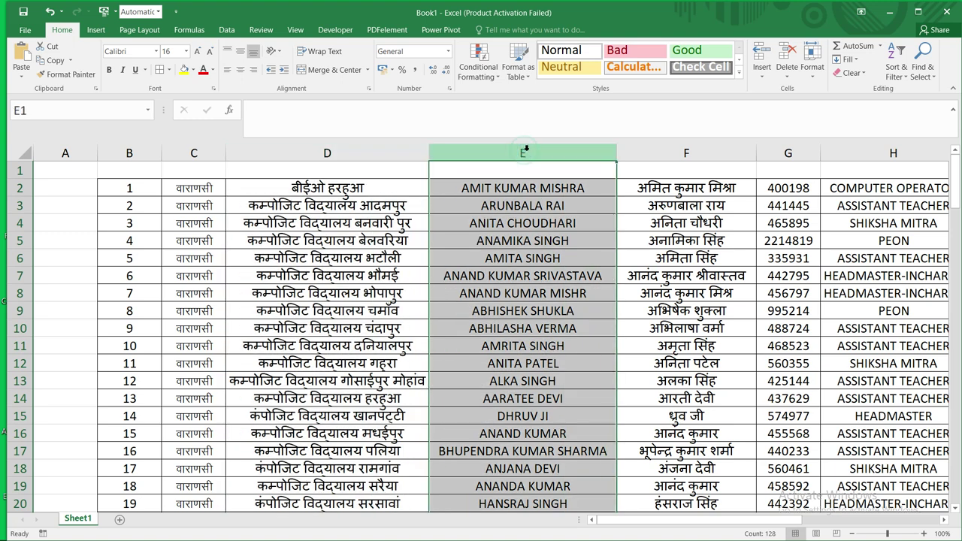
right_click(528, 154)
click(579, 252)
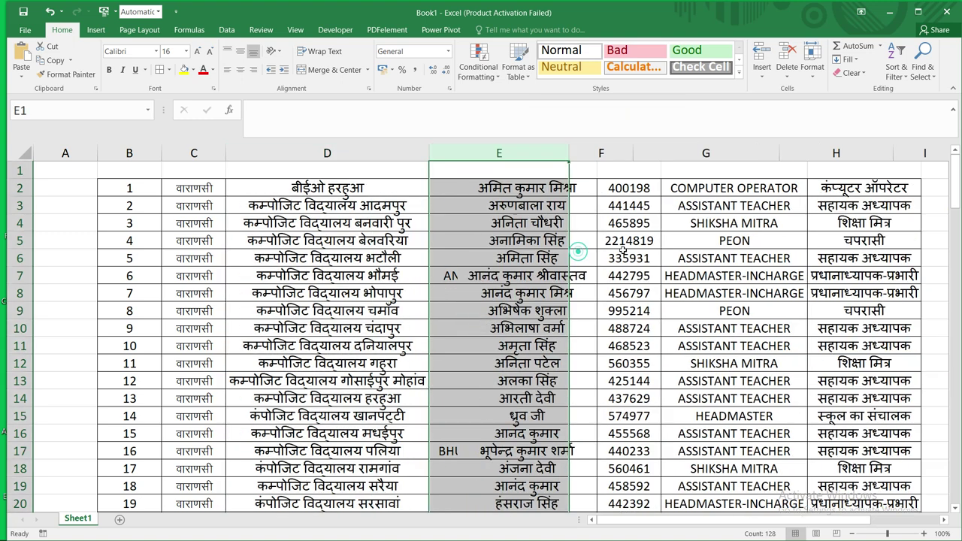
Delete the English designations in column G.
click(708, 154)
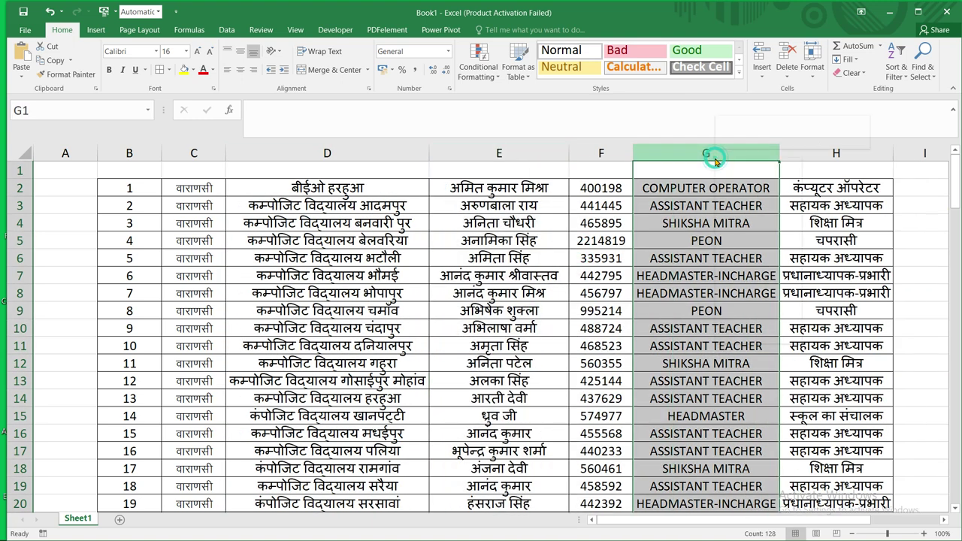
right_click(713, 155)
click(745, 259)
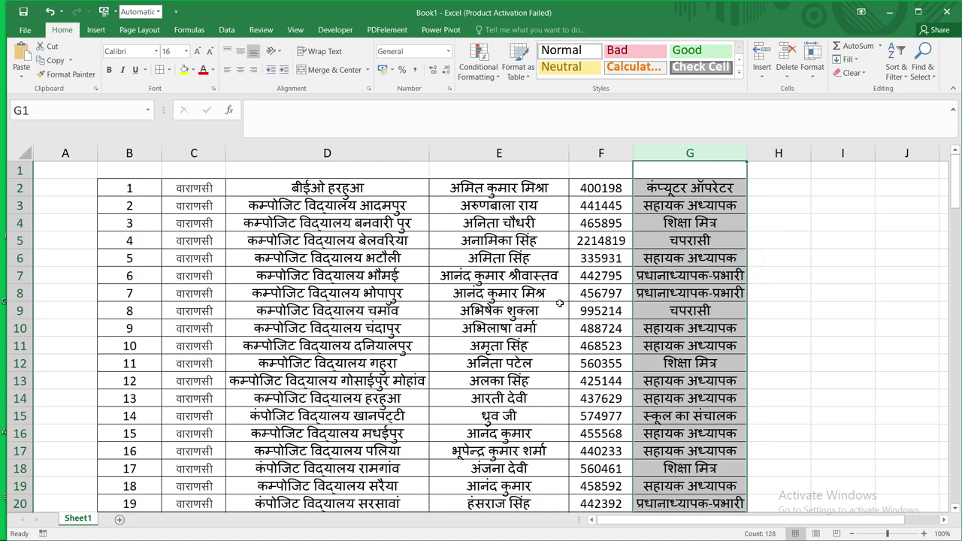
Scroll through the sheet to check that the table now reads entirely in Hindi.
scroll(489, 324, down, 1)
scroll(451, 338, down, 4)
scroll(434, 345, down, 4)
scroll(434, 352, down, 1)
scroll(434, 352, down, 1)
scroll(436, 352, down, 3)
scroll(437, 353, down, 1)
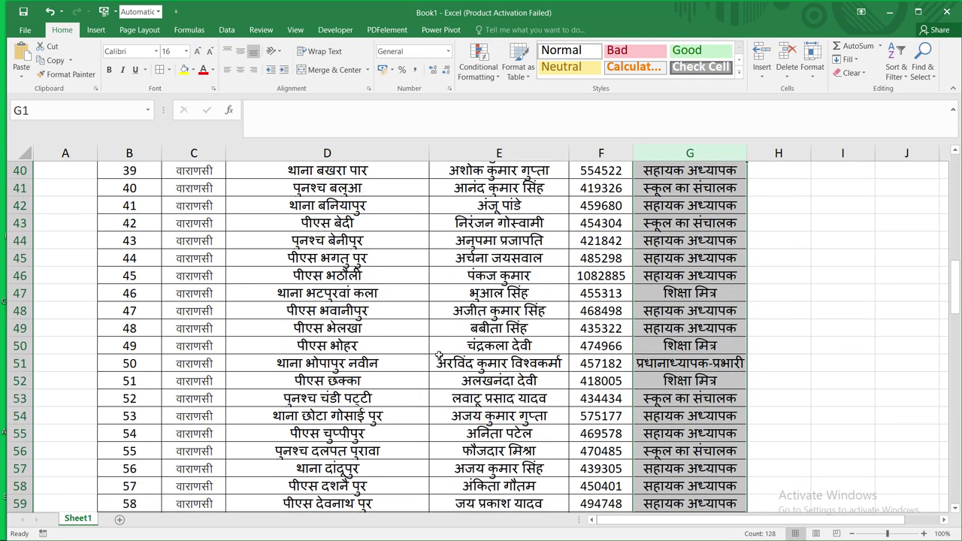
scroll(439, 355, down, 4)
scroll(439, 354, down, 4)
scroll(439, 355, down, 1)
scroll(439, 355, down, 3)
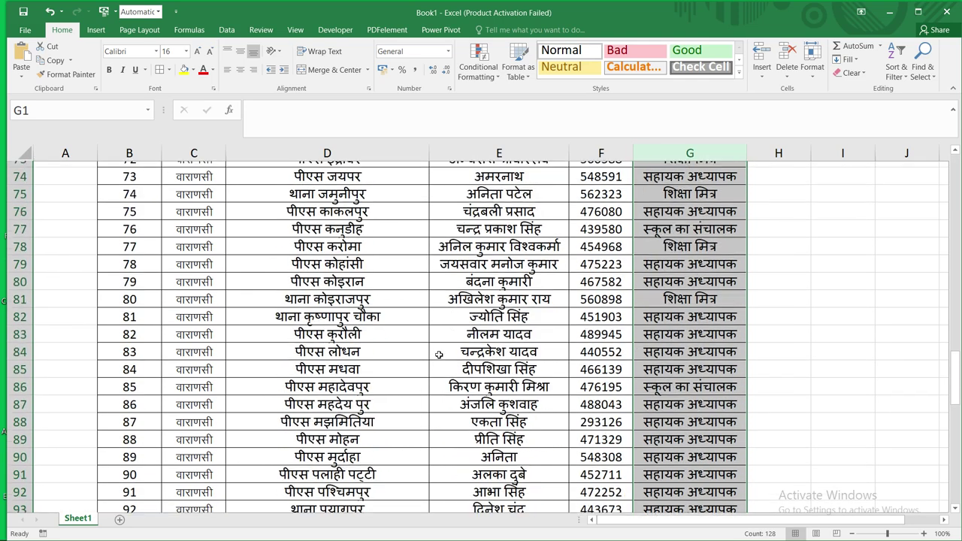
scroll(439, 355, down, 6)
scroll(440, 355, down, 4)
scroll(439, 355, down, 4)
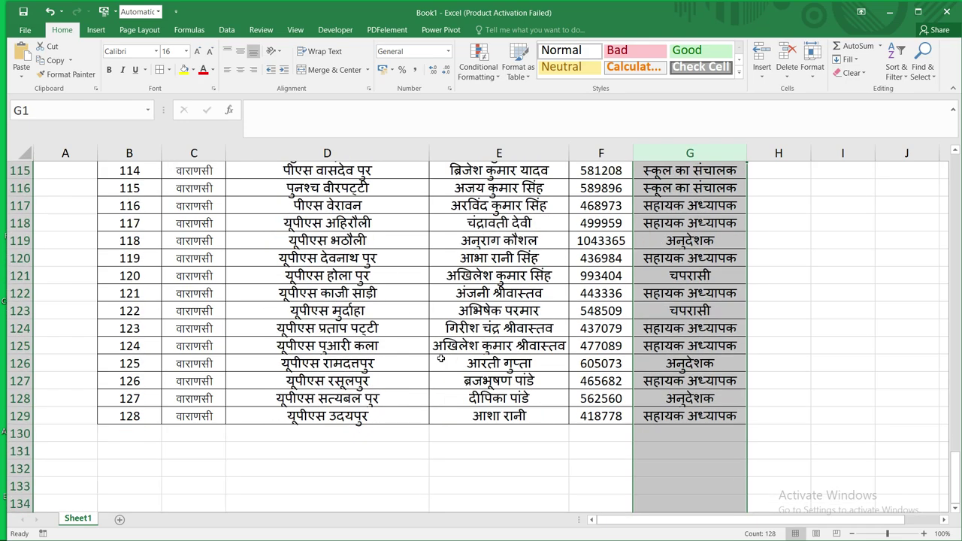
scroll(440, 354, up, 5)
scroll(440, 354, up, 6)
scroll(440, 355, up, 9)
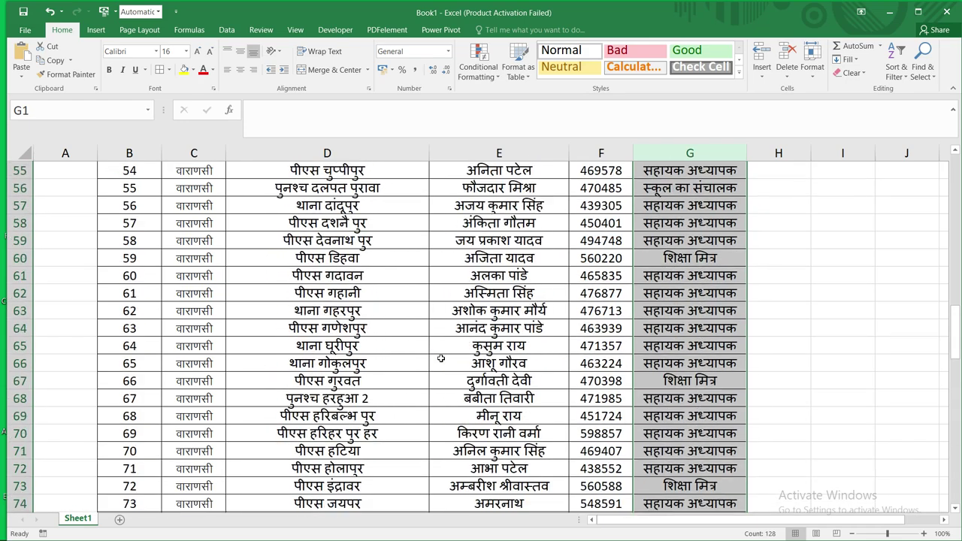
scroll(442, 359, up, 12)
scroll(441, 360, up, 6)
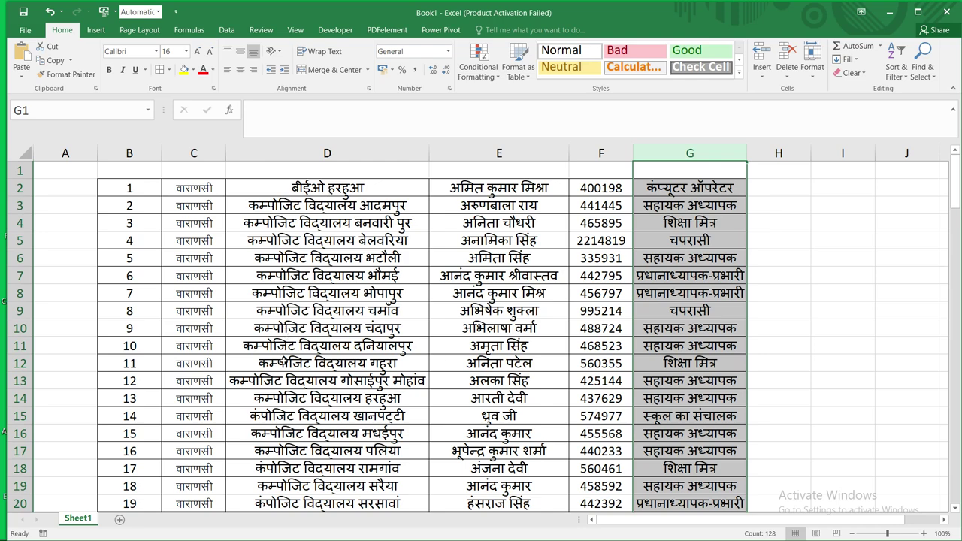
scroll(299, 415, down, 1)
scroll(301, 416, down, 2)
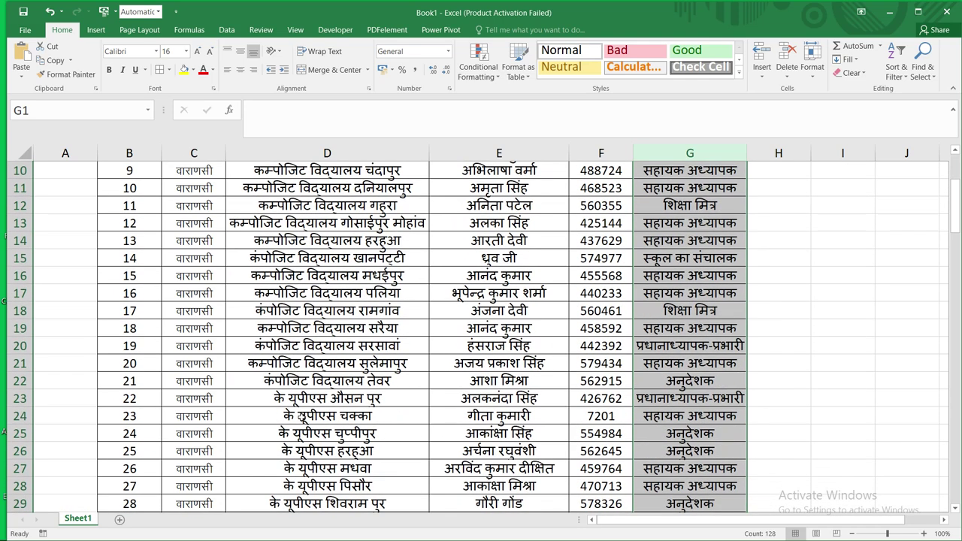
scroll(335, 435, down, 2)
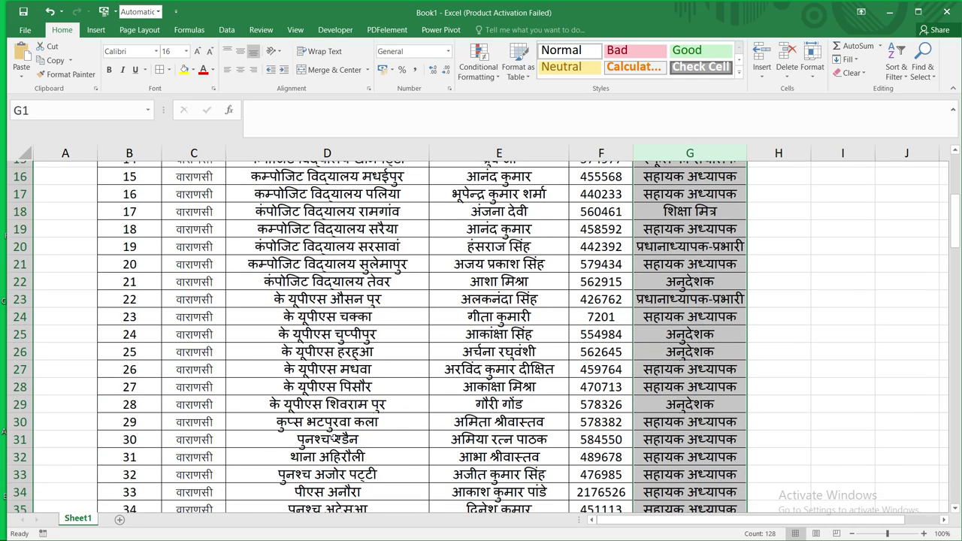
scroll(330, 436, down, 2)
scroll(327, 438, down, 3)
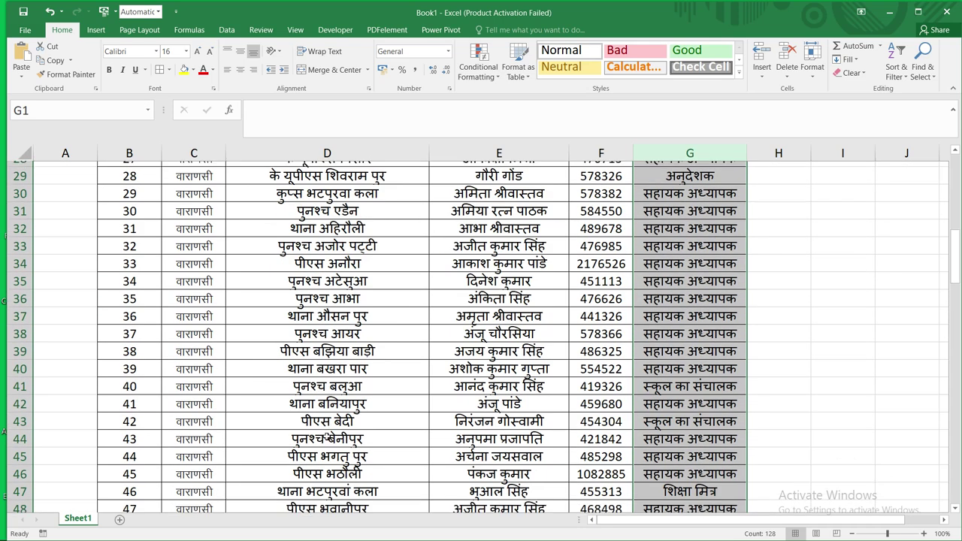
scroll(329, 434, down, 1)
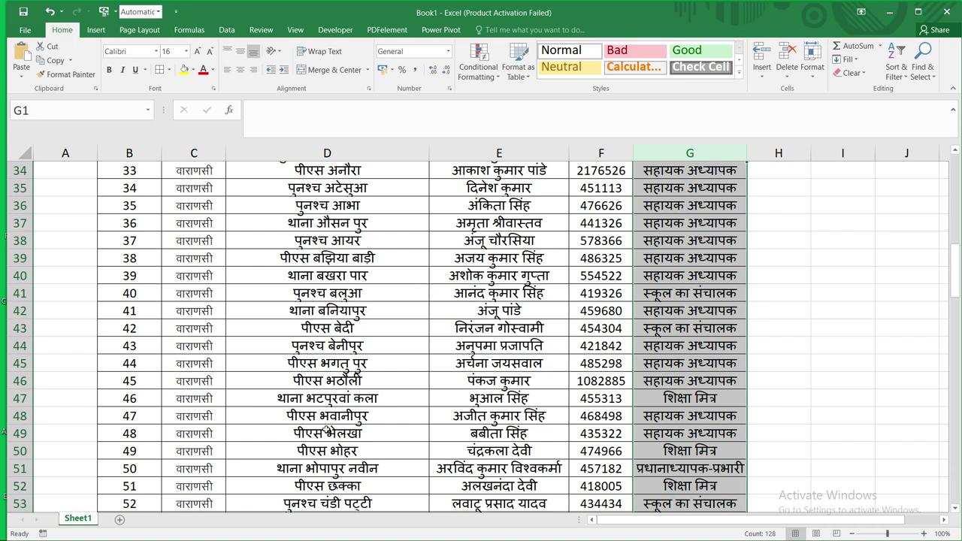
Open and dismiss Find and Replace while selecting school-name cells in column D.
click(350, 388)
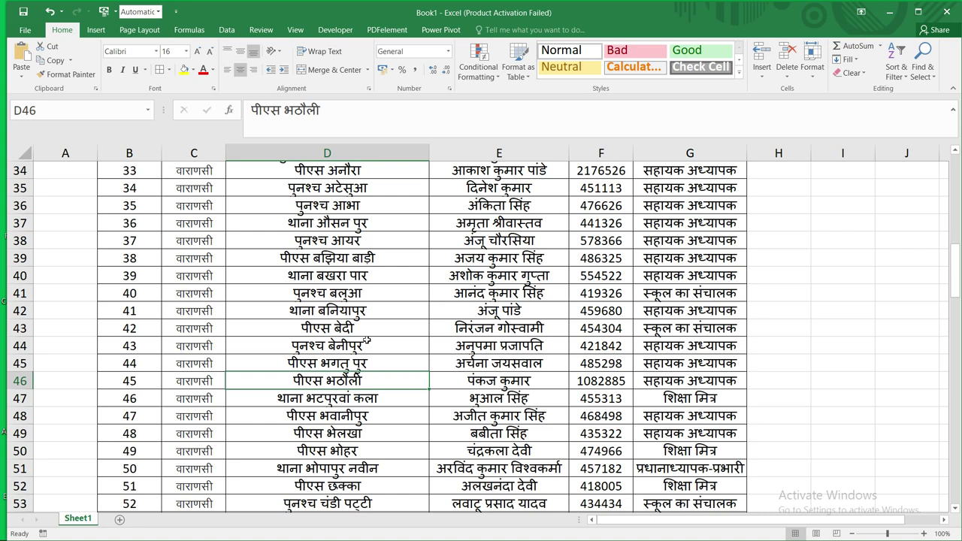
key(ctrl+f)
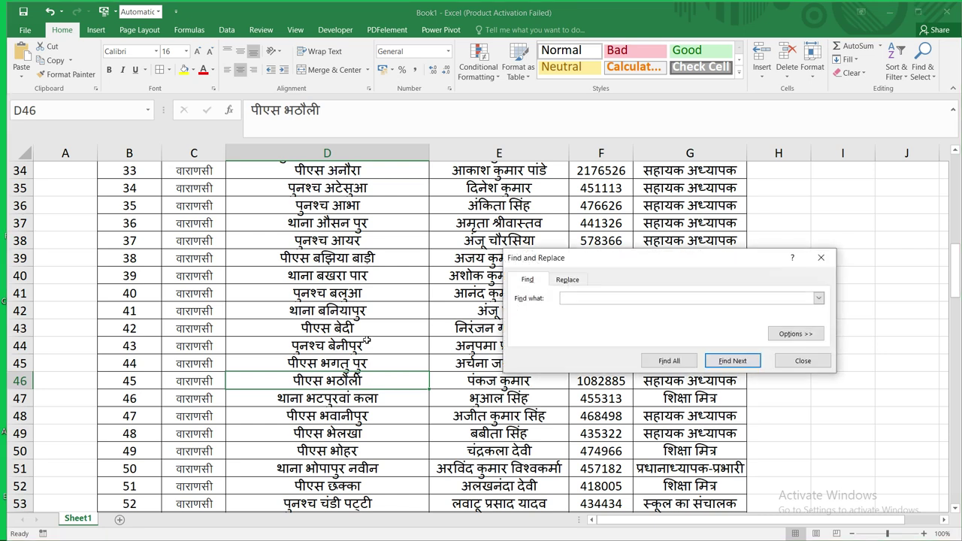
click(801, 361)
click(367, 335)
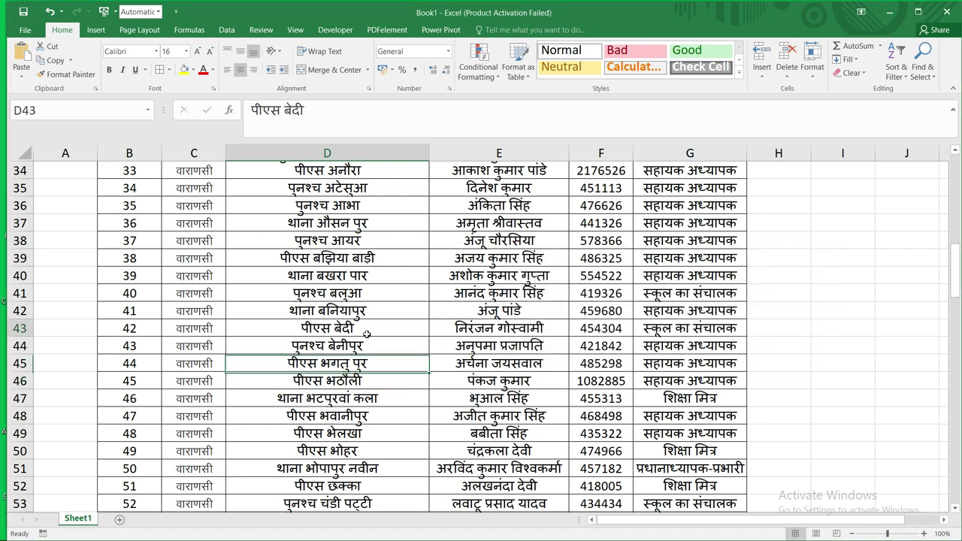
key(ctrl+a)
key(ctrl+f)
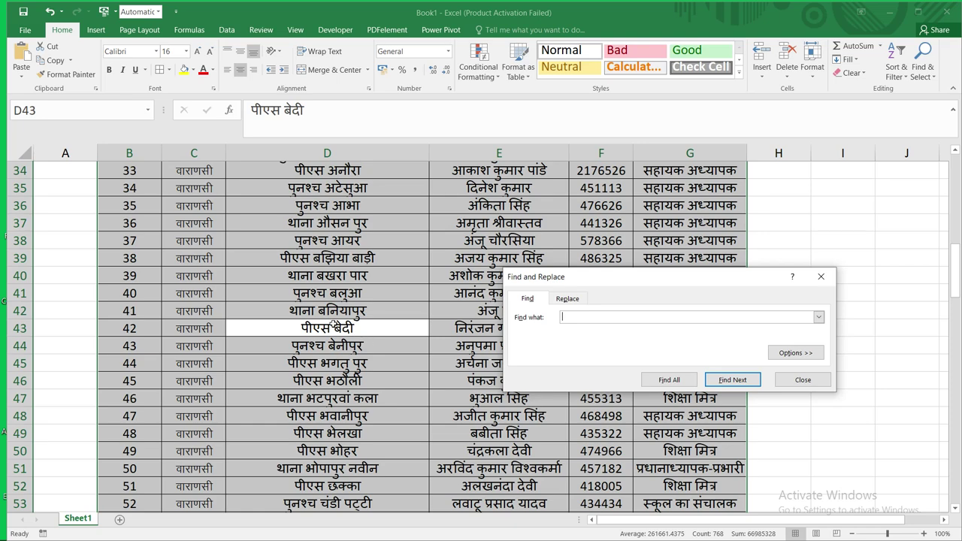
click(332, 328)
key(ctrl+Up)
scroll(366, 368, down, 3)
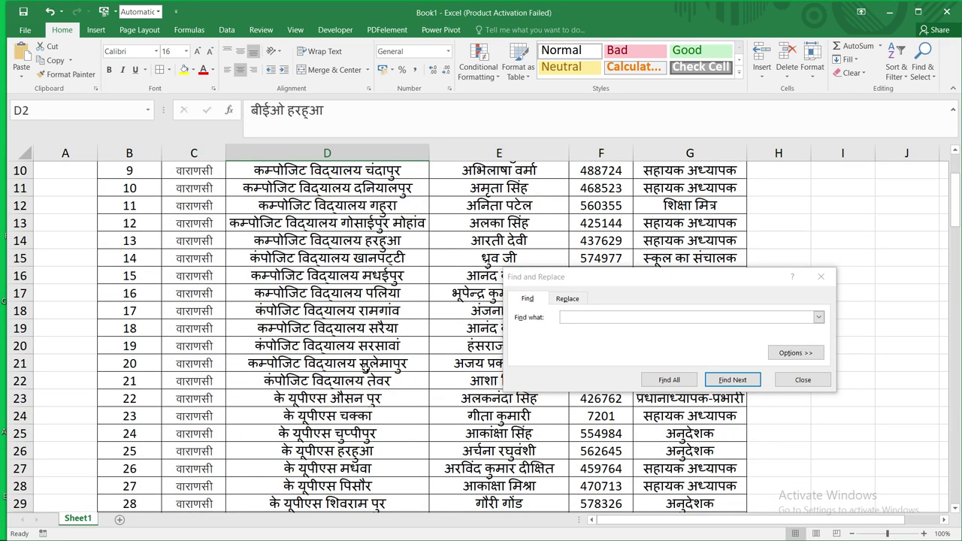
scroll(366, 364, down, 9)
scroll(366, 365, down, 3)
scroll(366, 365, down, 3)
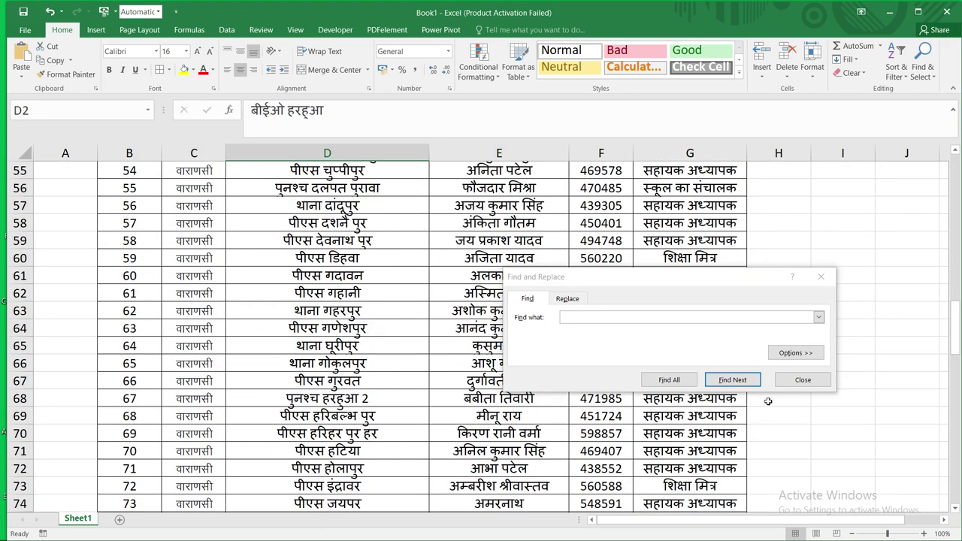
click(803, 380)
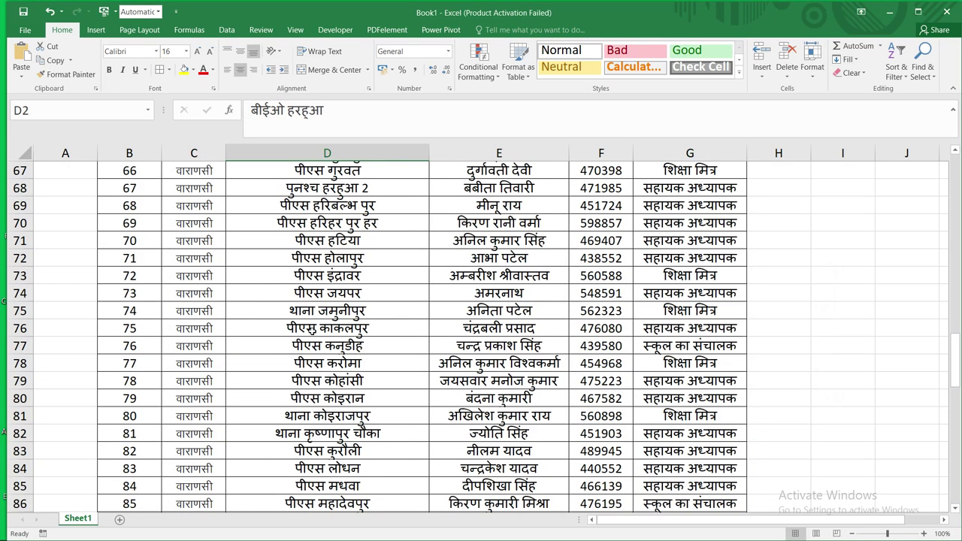
Select the पीएस prefix in cell D74 and open Find and Replace.
double_click(313, 310)
double_click(320, 293)
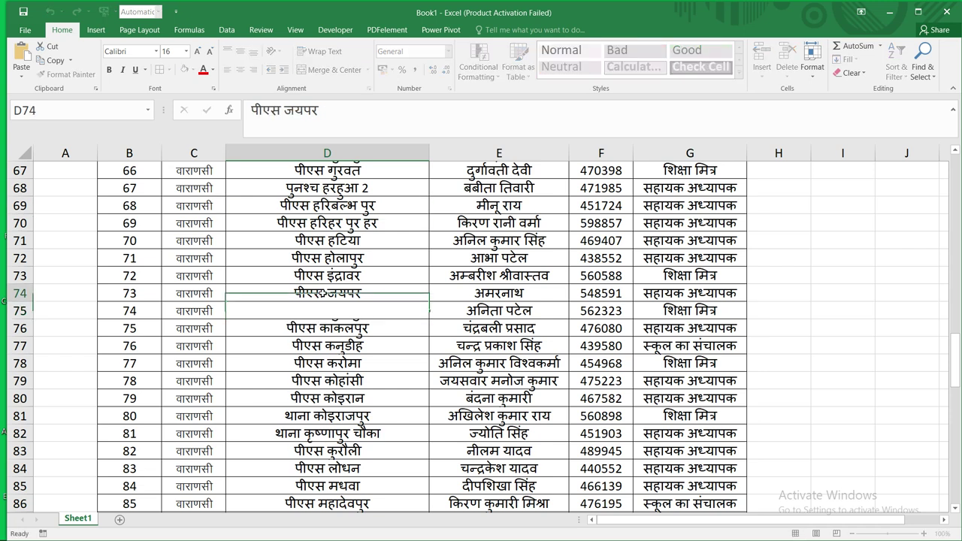
drag(323, 293, 289, 286)
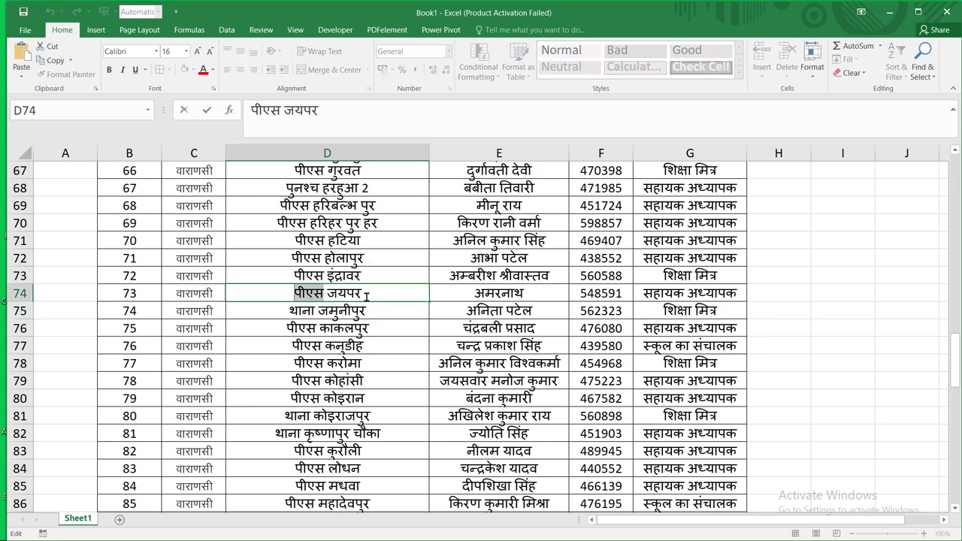
key(ctrl+f)
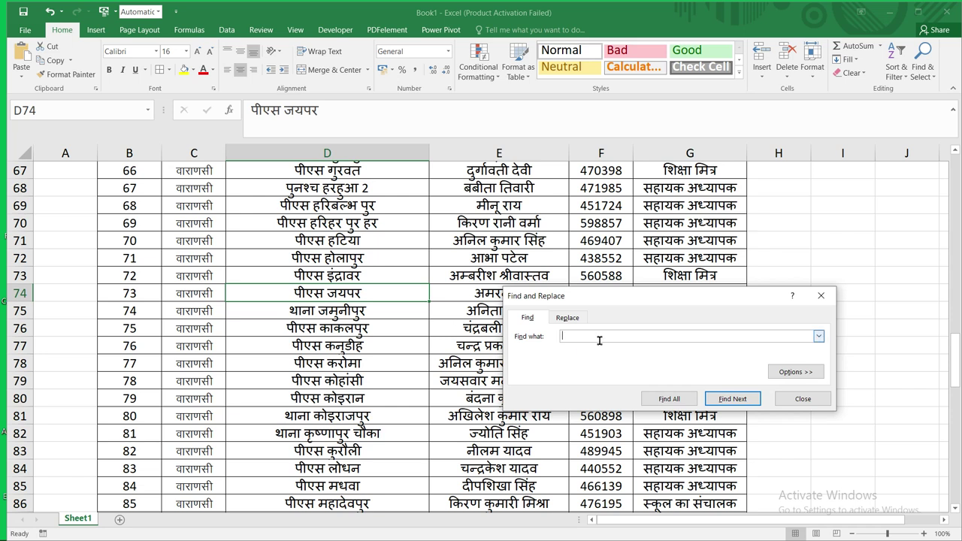
Enter पीएस as the Replace search text, move the dialog up, and show the desktop.
click(571, 320)
click(573, 335)
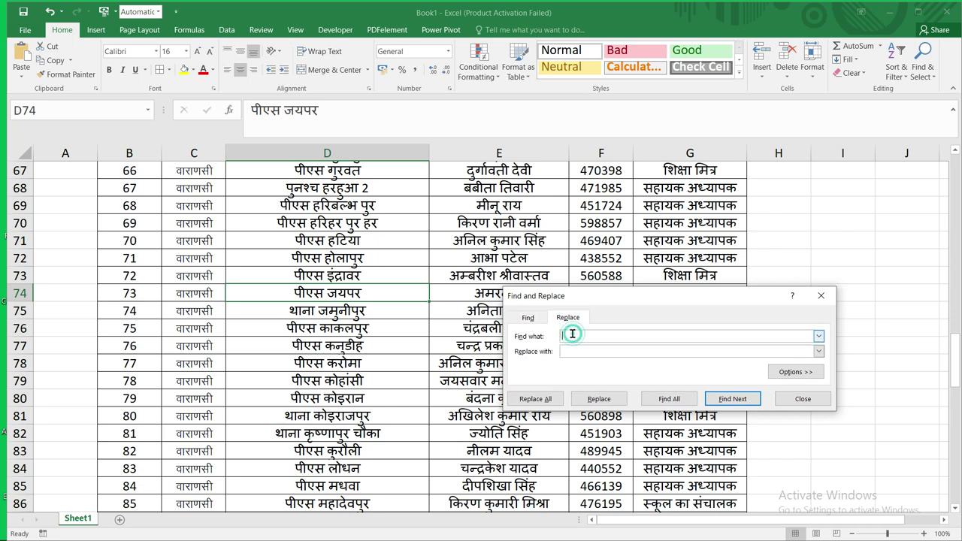
text(पीएस)
click(591, 353)
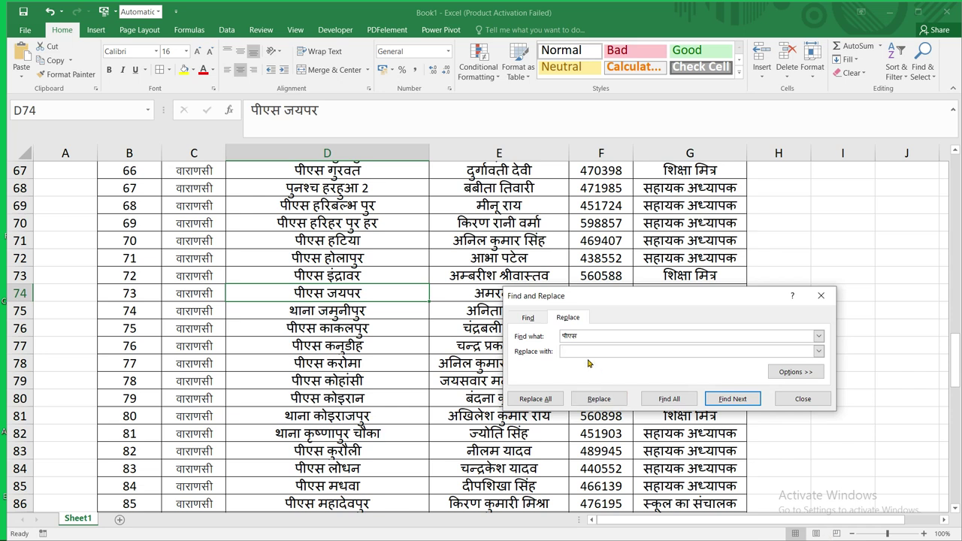
drag(718, 299, 734, 270)
key(super+d)
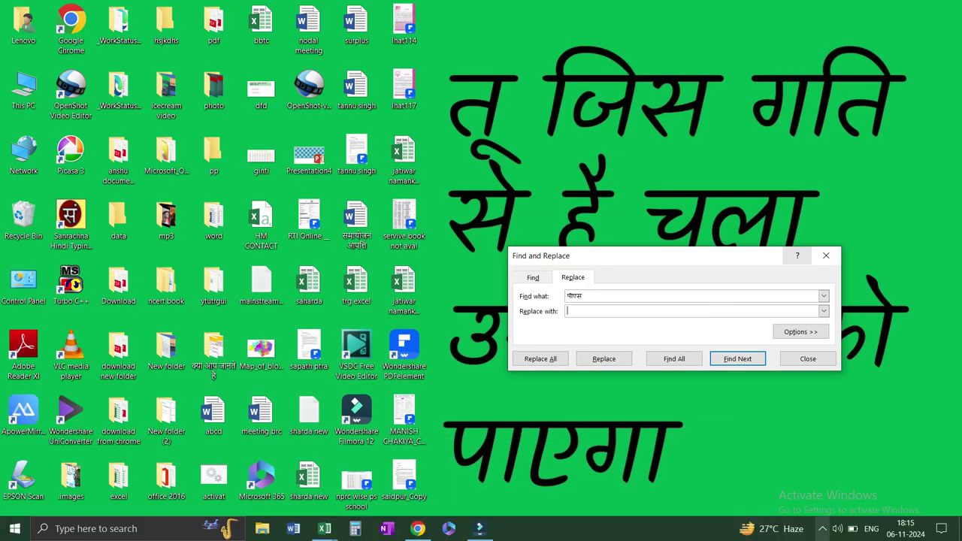
Switch the keyboard input to the Hindi Microsoft Indic Language Input Tool.
click(823, 528)
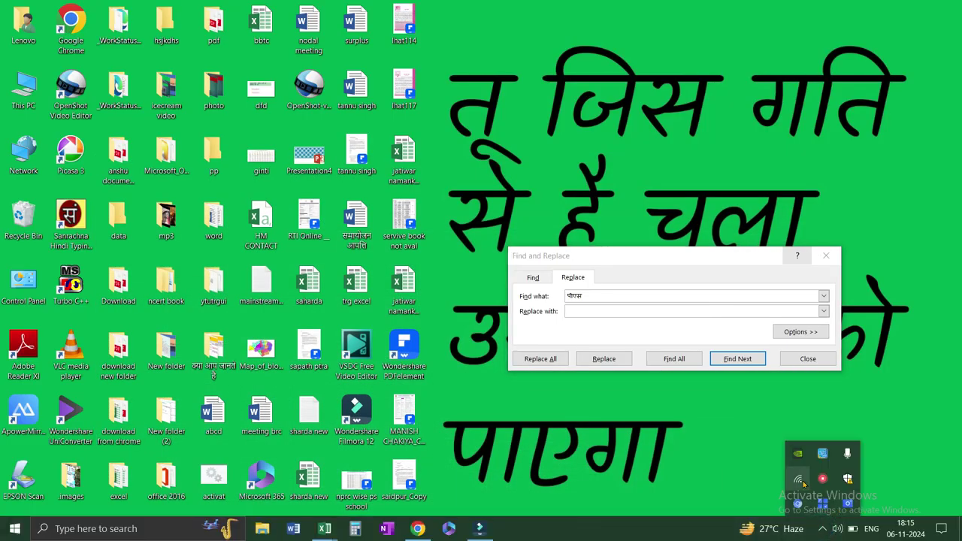
click(870, 528)
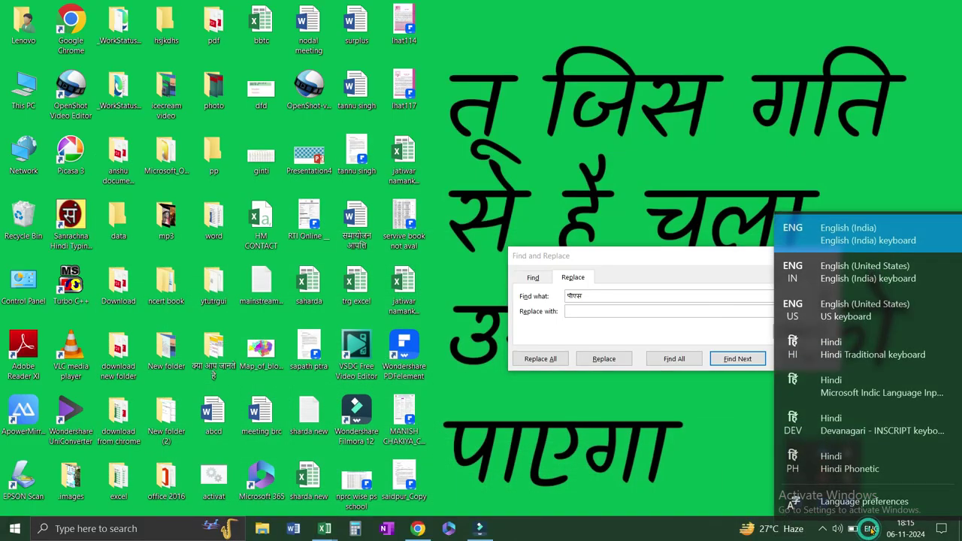
click(840, 388)
Restore the Excel workbook and refocus the Replace with field.
click(590, 312)
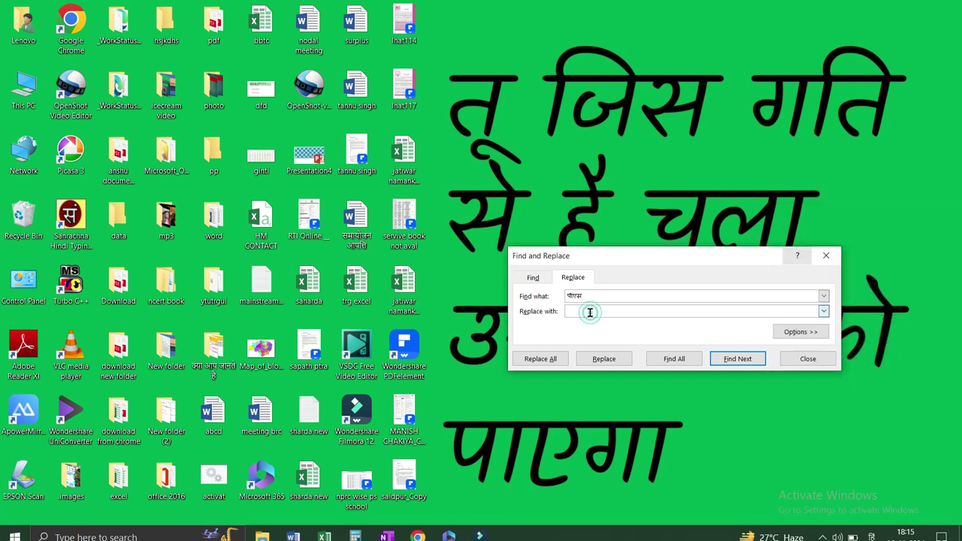
click(631, 314)
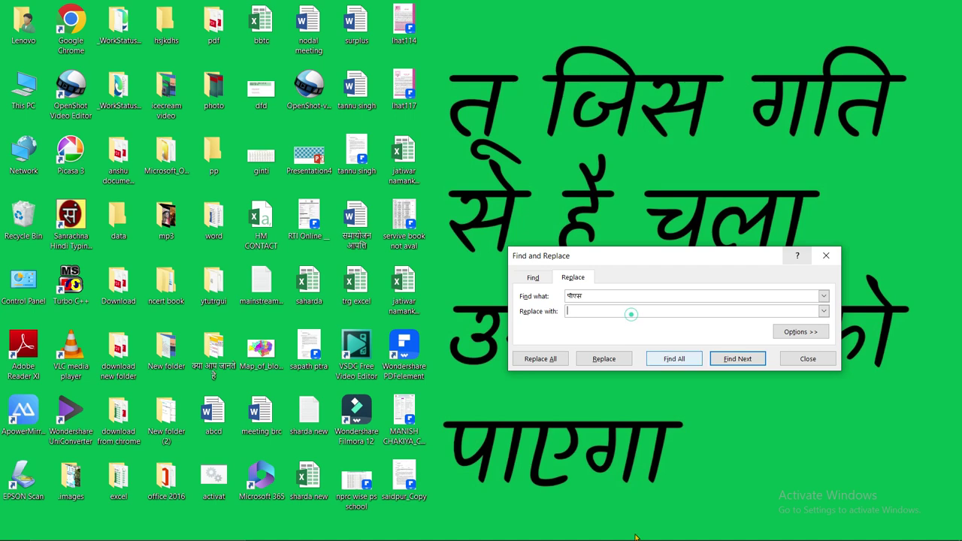
mouse_move(509, 536)
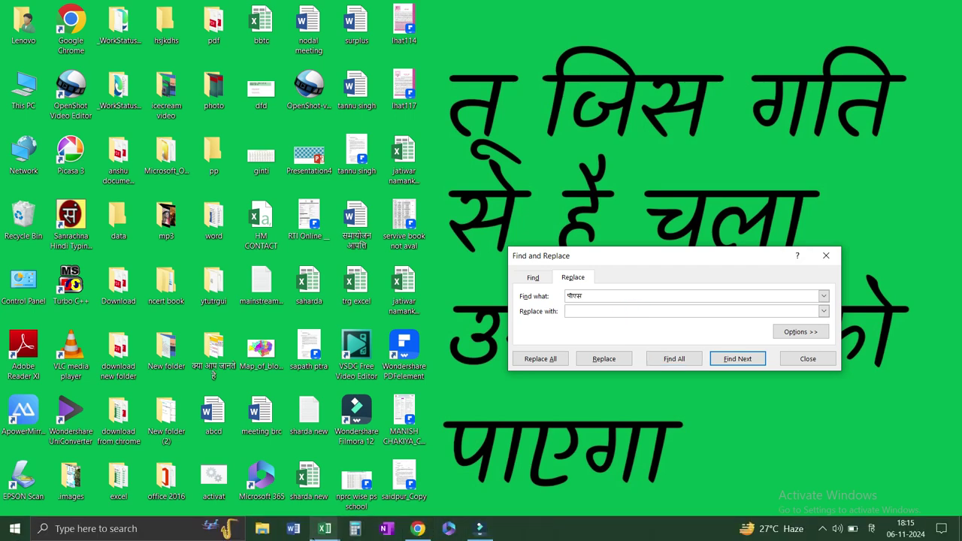
click(307, 472)
click(615, 312)
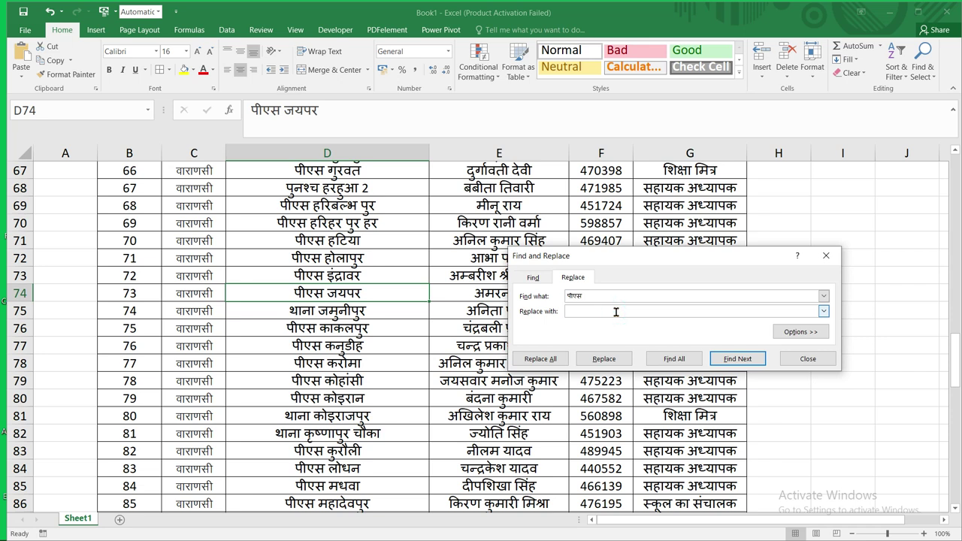
Type प्रा0 into the Replace with field using the Hindi input tool.
text(प्रk)
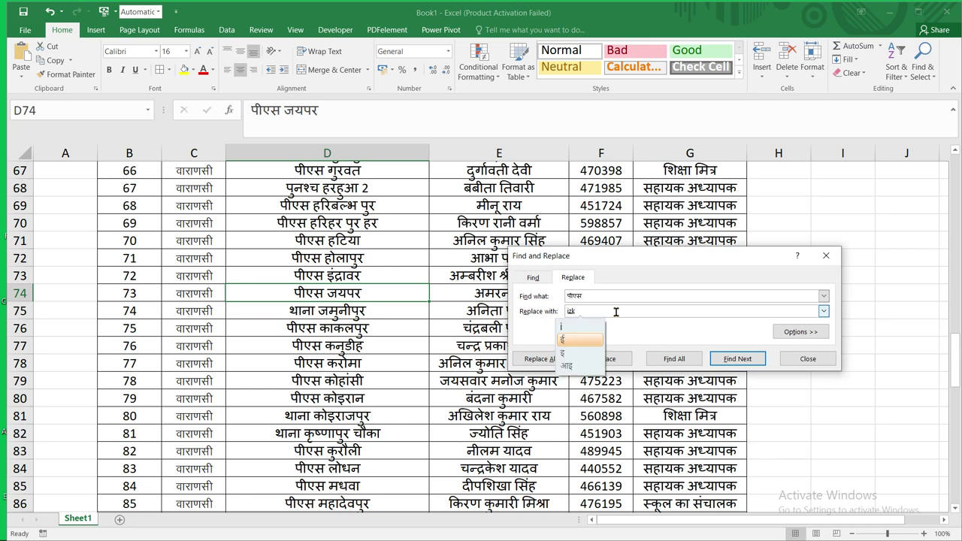
key(BackSpace)
key(BackSpace)
key(BackSpace)
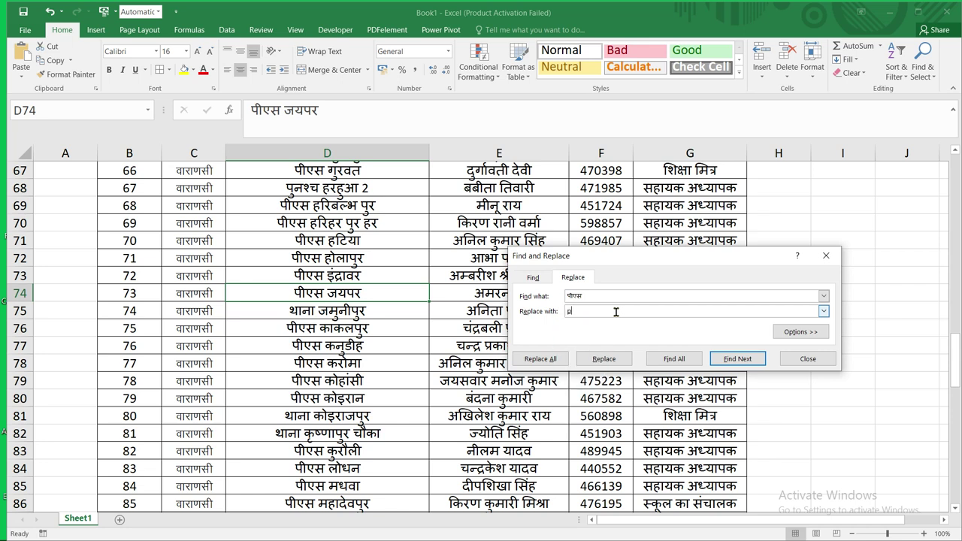
text(ra)
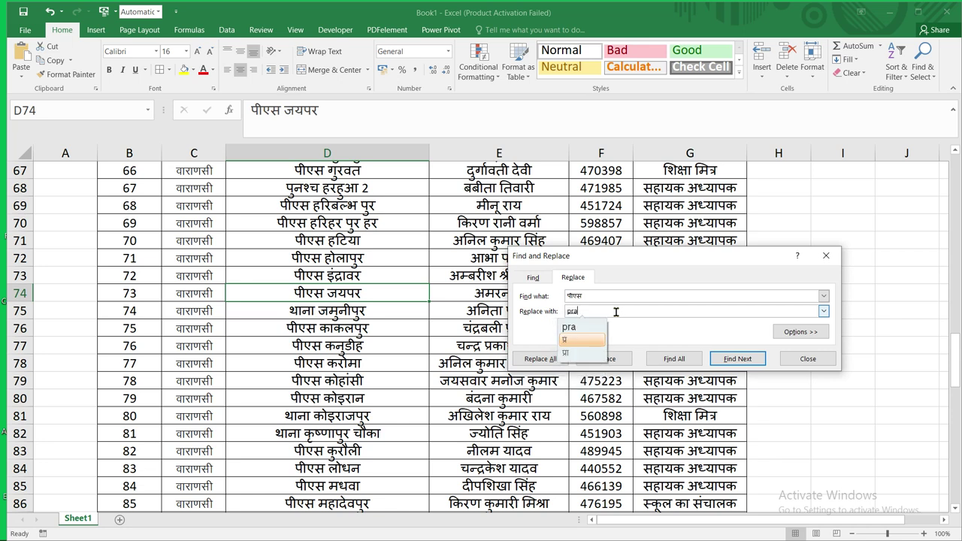
key(Down)
key(Return)
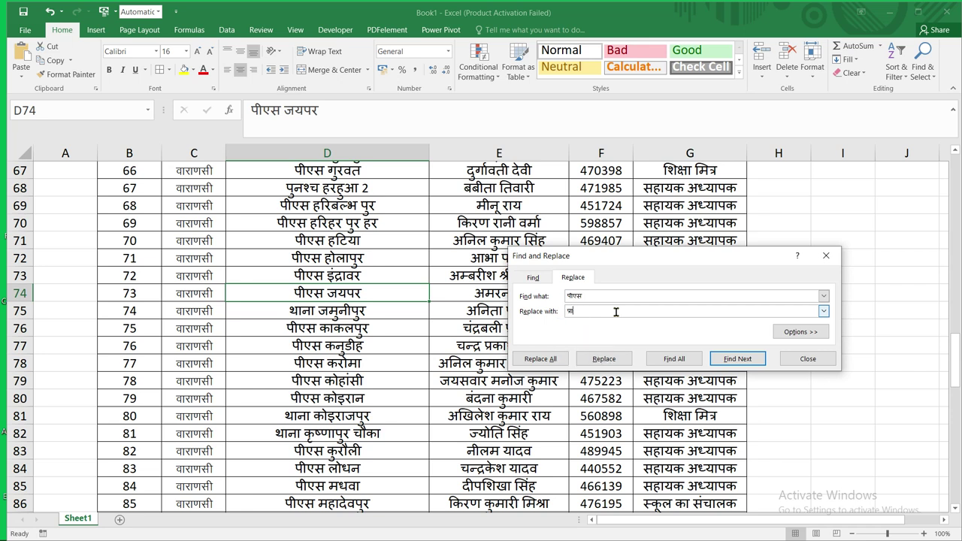
text(t)
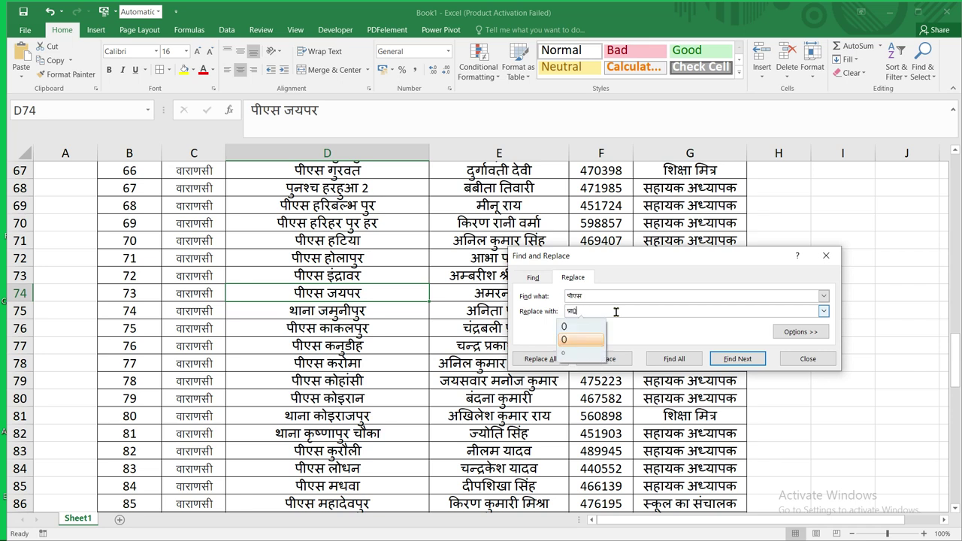
key(Return)
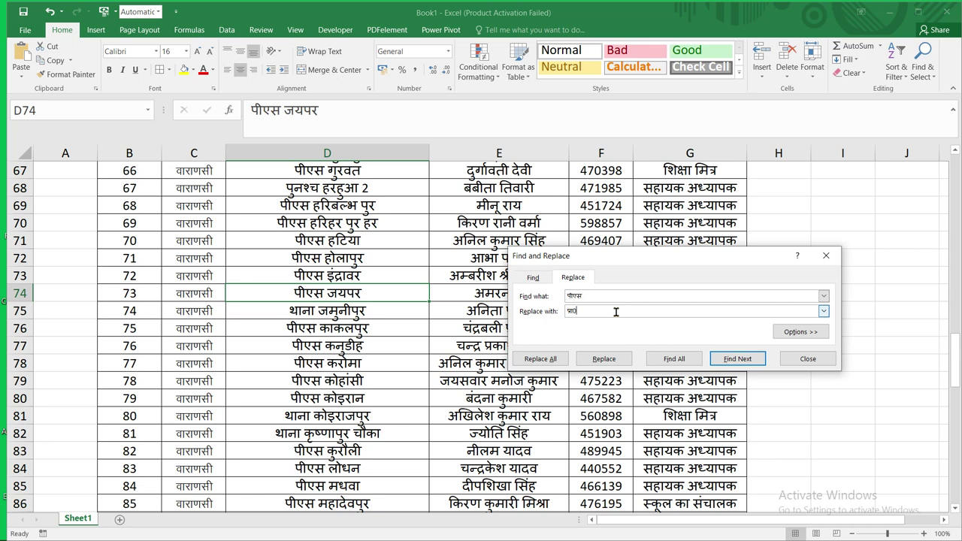
key(BackSpace)
text(i)
key(Return)
Complete the replacement text as प्रा0वि0 and replace every पीएस prefix.
text(vi)
key(Down)
key(Return)
text(0)
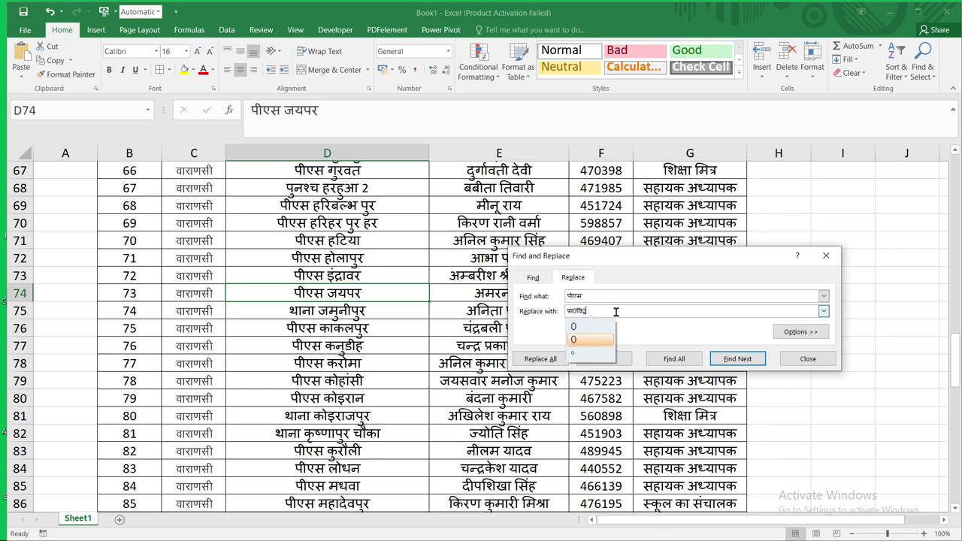
key(Down)
key(Return)
click(539, 359)
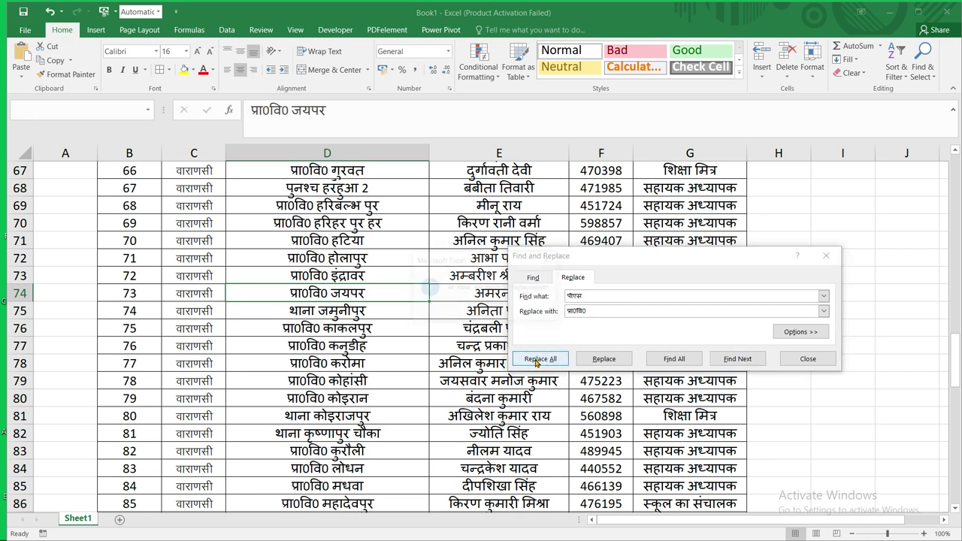
Acknowledge the replacement count, close Find and Replace, and scroll through the प्रा0वि0 school names.
click(493, 311)
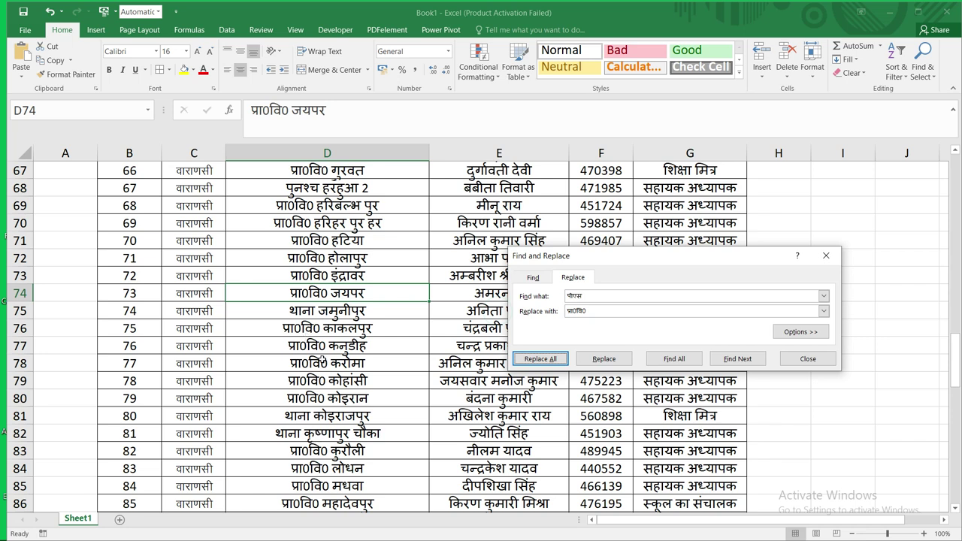
drag(654, 261, 764, 211)
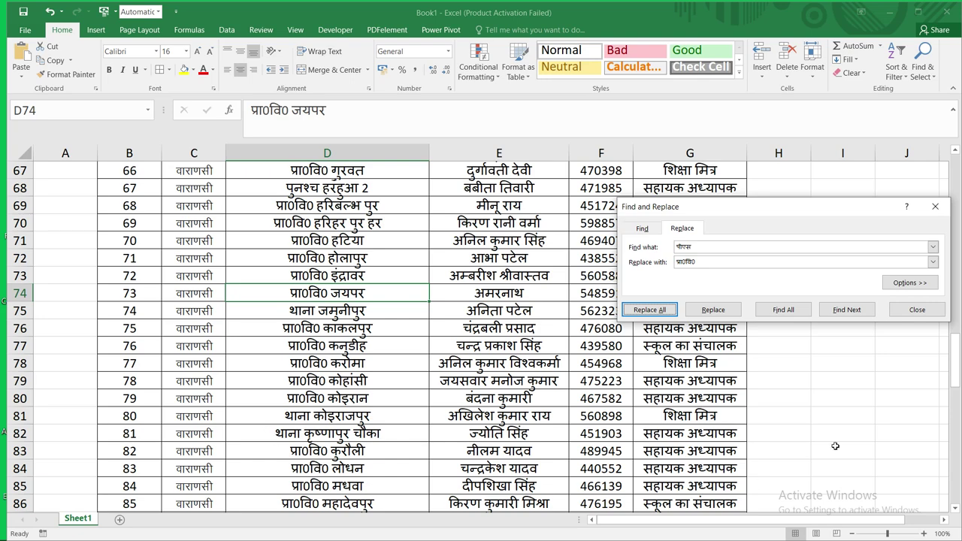
click(917, 310)
scroll(913, 312, down, 3)
scroll(297, 421, down, 5)
scroll(297, 422, down, 2)
scroll(296, 422, down, 1)
scroll(297, 421, down, 4)
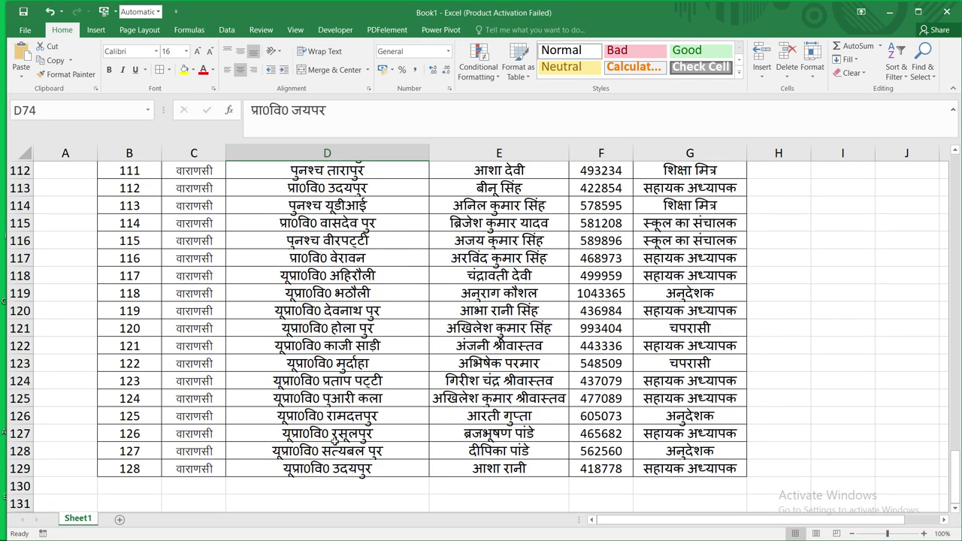
scroll(335, 442, up, 3)
scroll(335, 442, up, 9)
scroll(335, 442, up, 6)
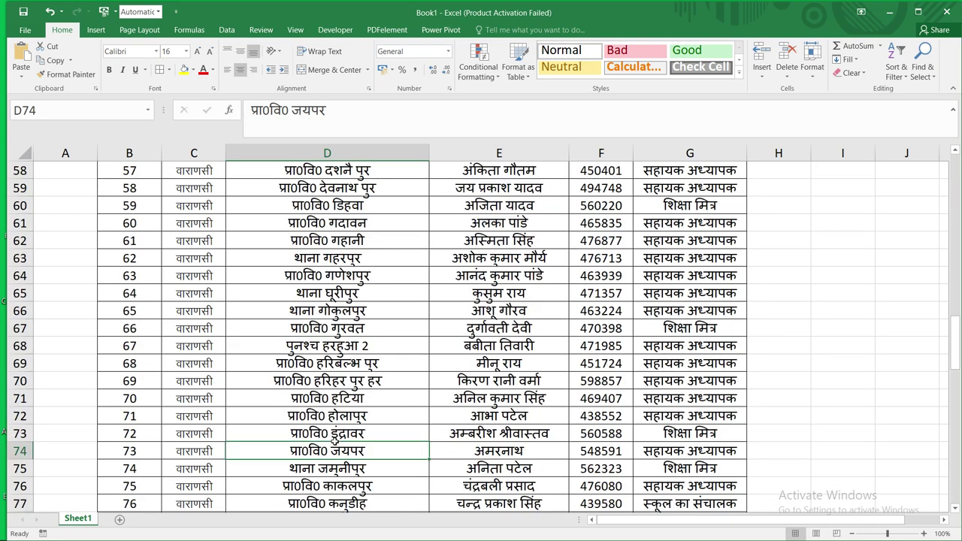
scroll(334, 442, up, 6)
scroll(334, 442, up, 5)
scroll(334, 442, up, 5)
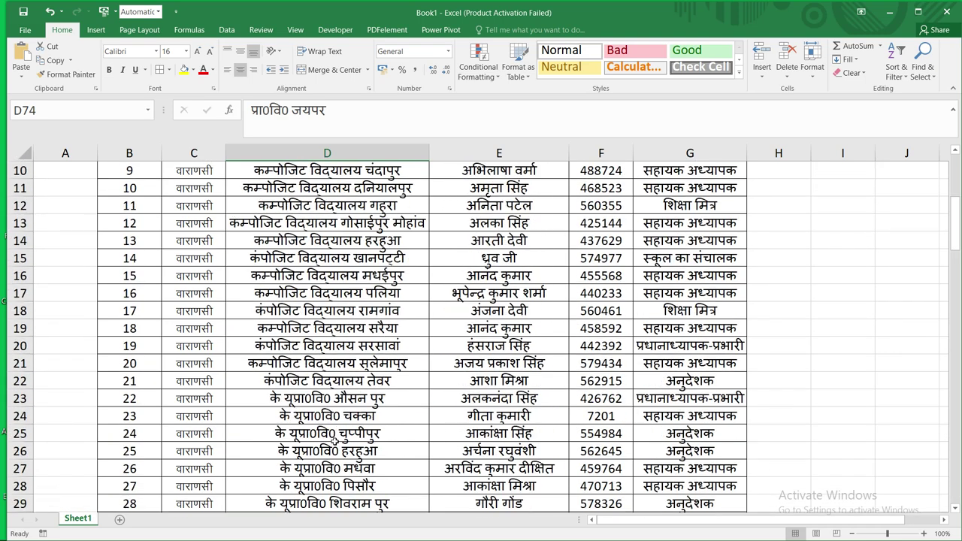
scroll(334, 443, up, 1)
scroll(334, 444, up, 2)
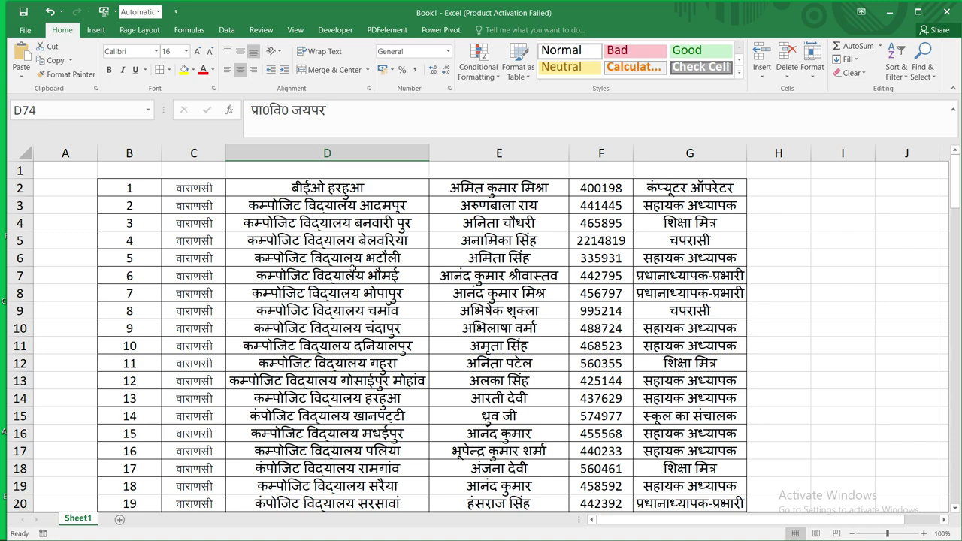